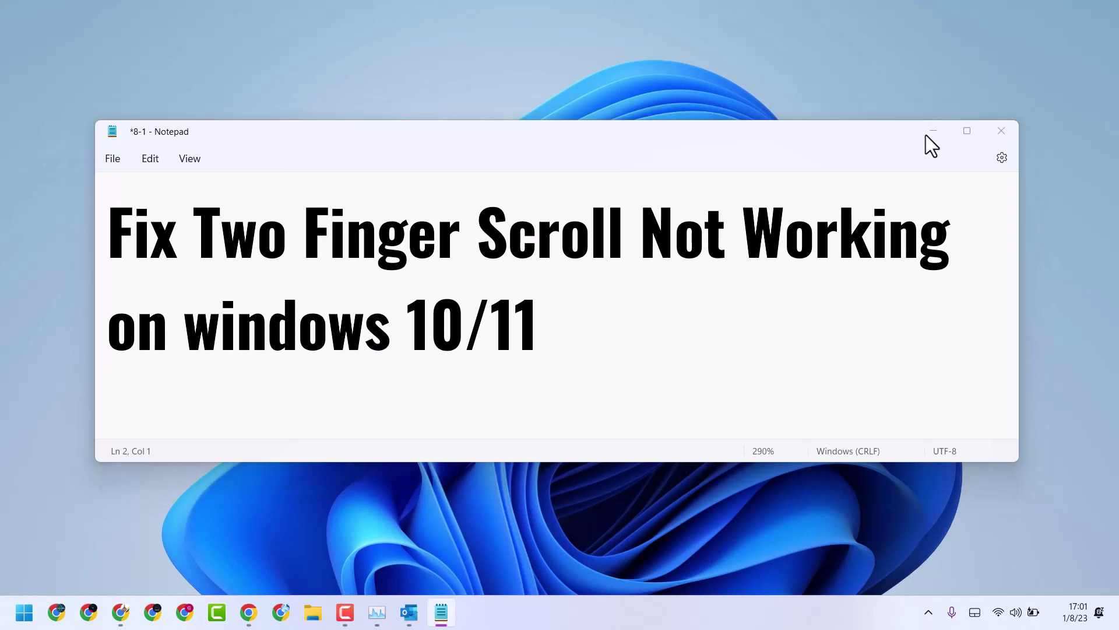
- Minimize the Notepad note and open Control Panel by searching for "cont"
left_click(926, 134)
left_click(24, 611)
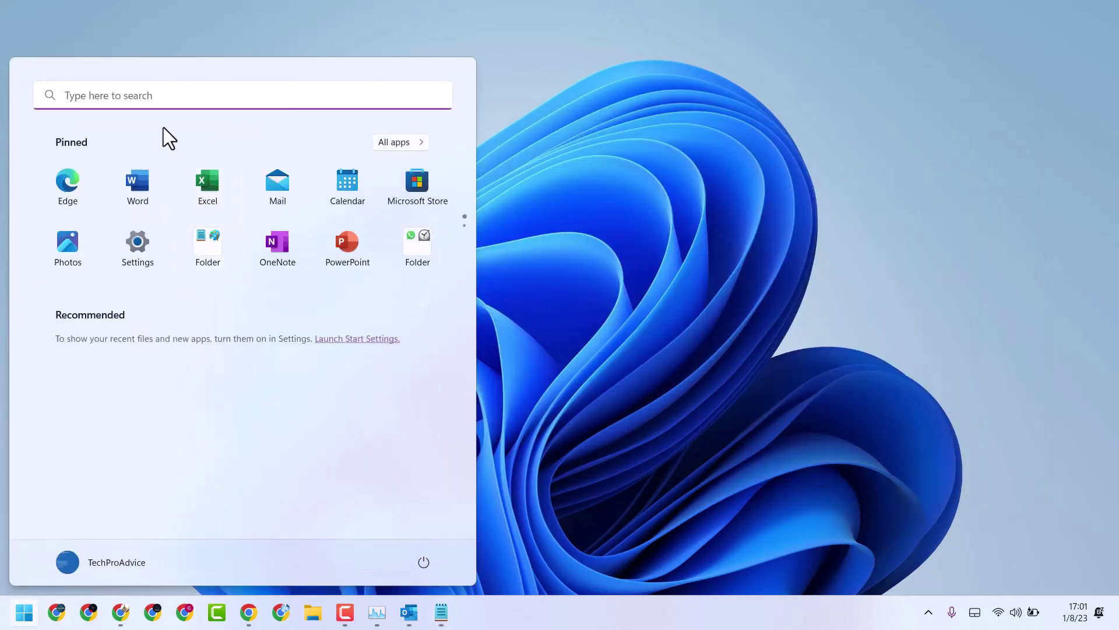
left_click(157, 87)
type("con")
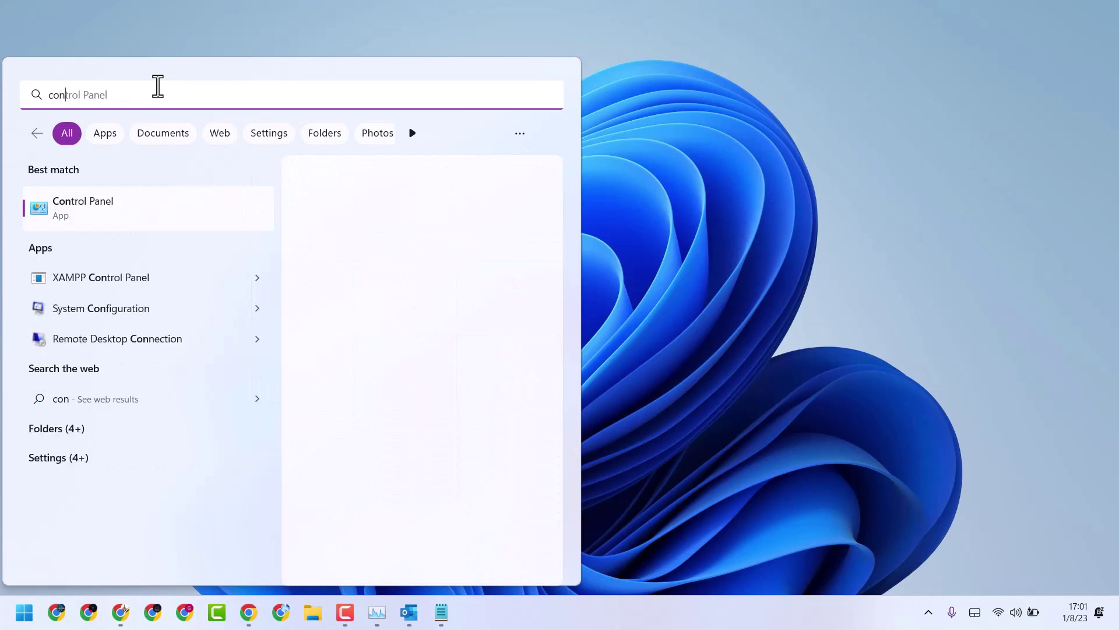
type("t")
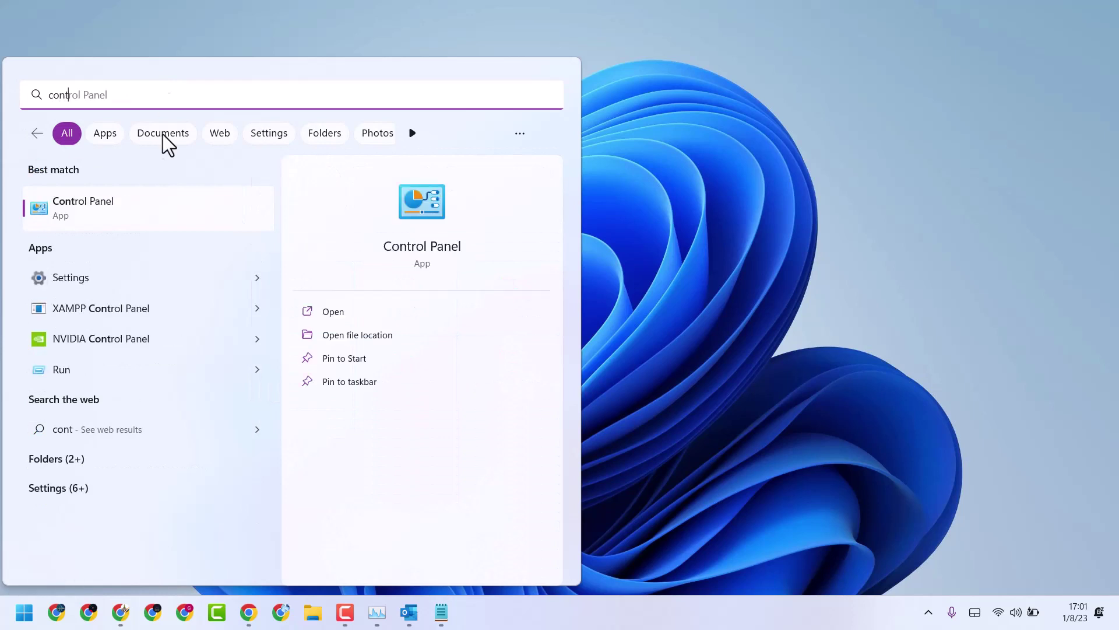
left_click(97, 210)
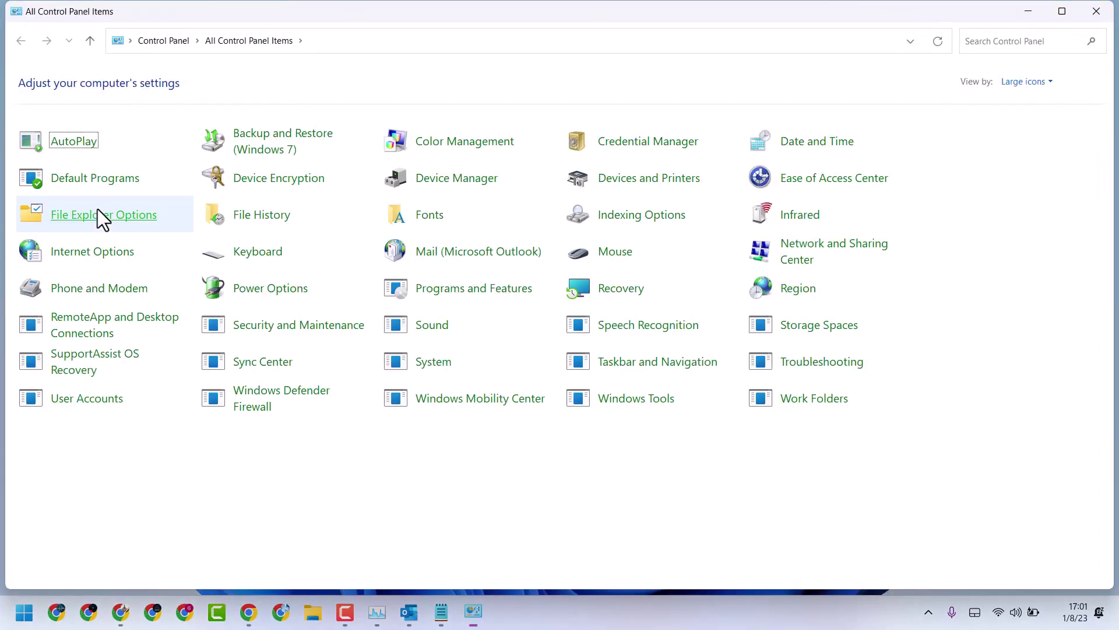
- Show Control Panel by Category and open the Mouse properties under Hardware and Sound
left_click(1023, 88)
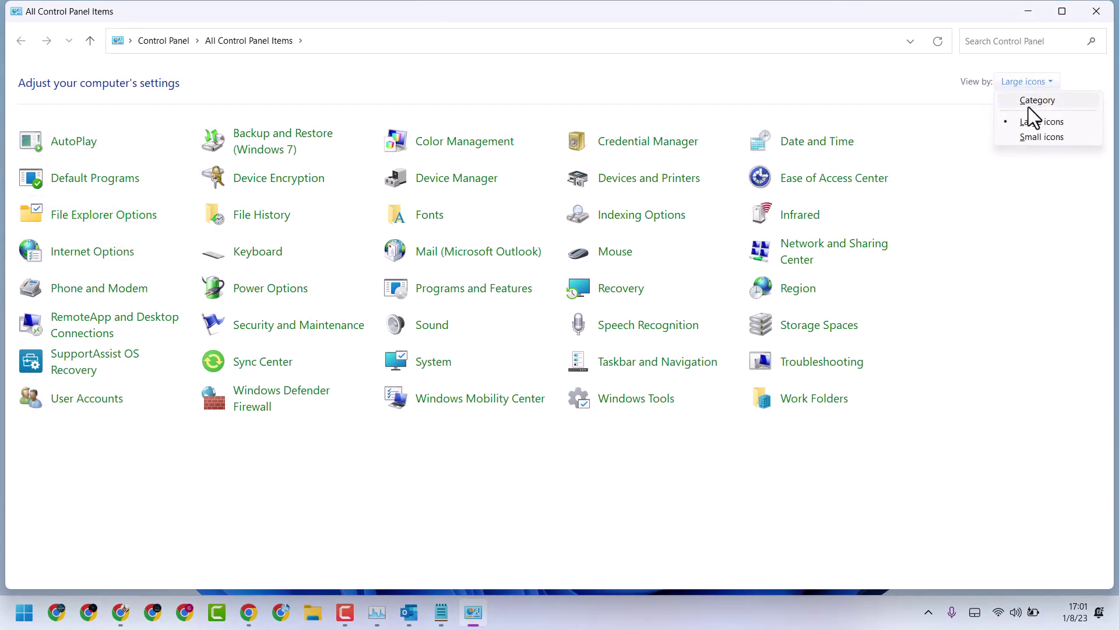
left_click(1028, 105)
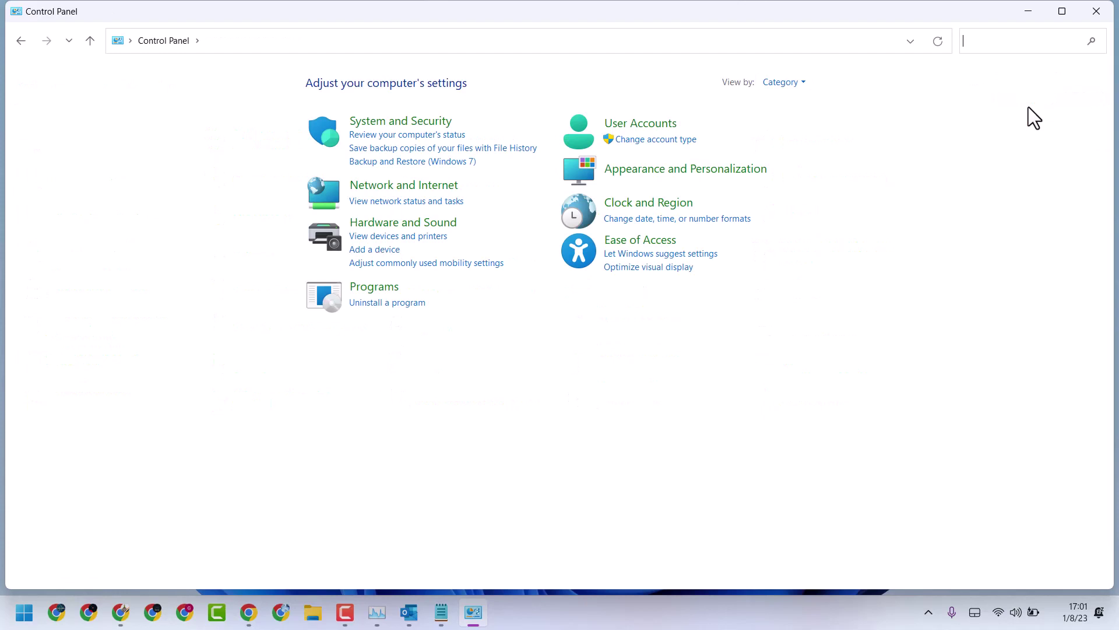
left_click(406, 224)
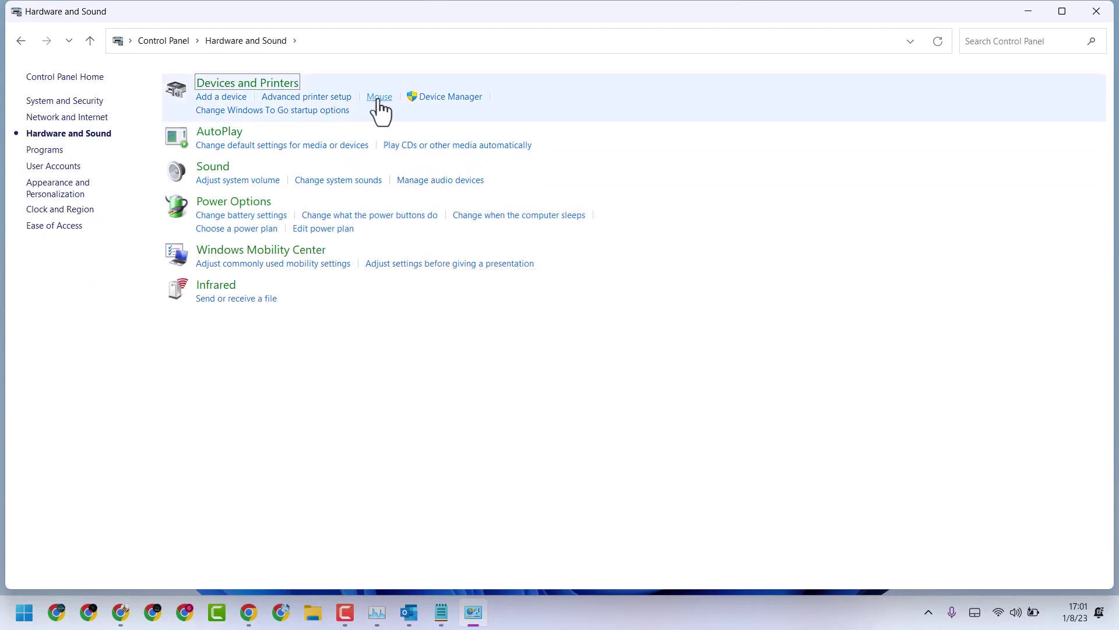
left_click(378, 98)
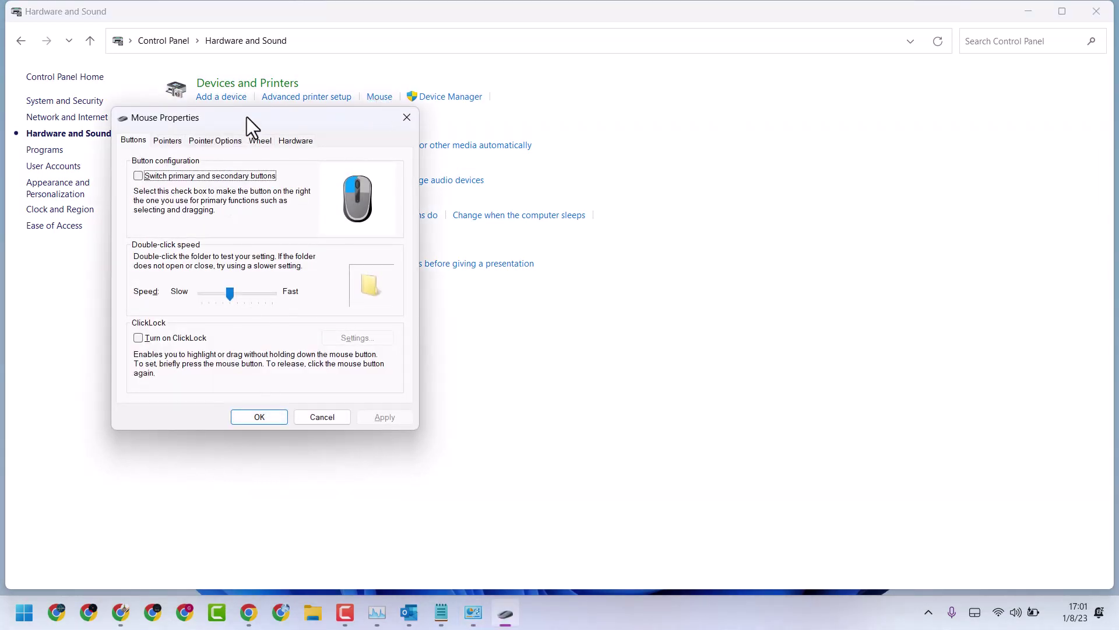
left_click_drag(247, 117, 529, 93)
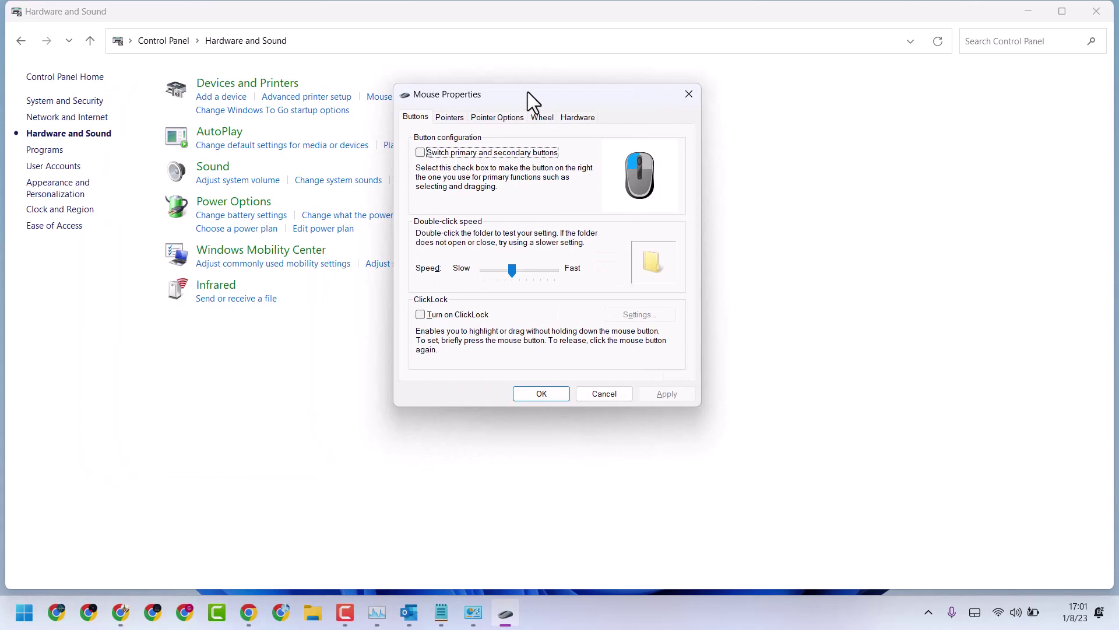
- Set the mouse pointer scheme to Windows Black (extra large) (system scheme), apply it and close Mouse Properties
left_click(491, 116)
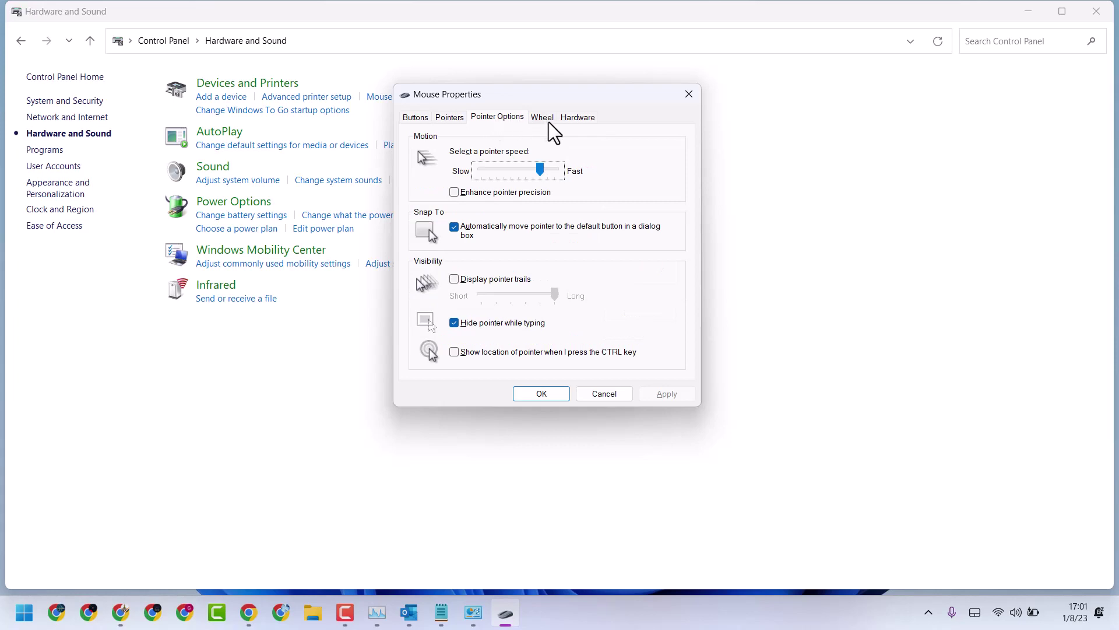
left_click(455, 116)
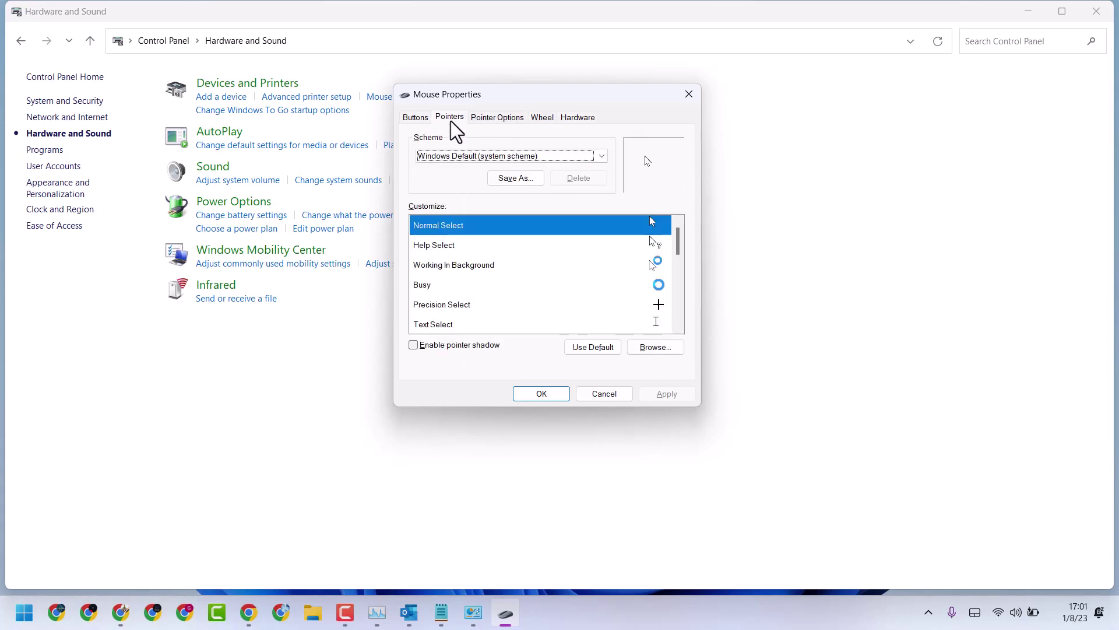
left_click(602, 156)
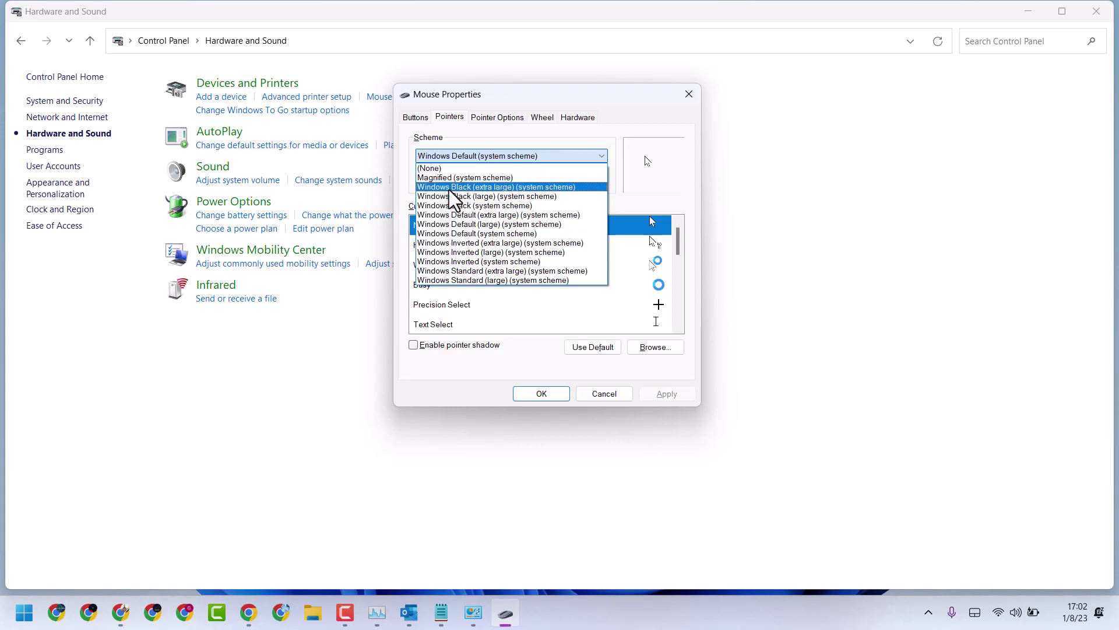
left_click(464, 186)
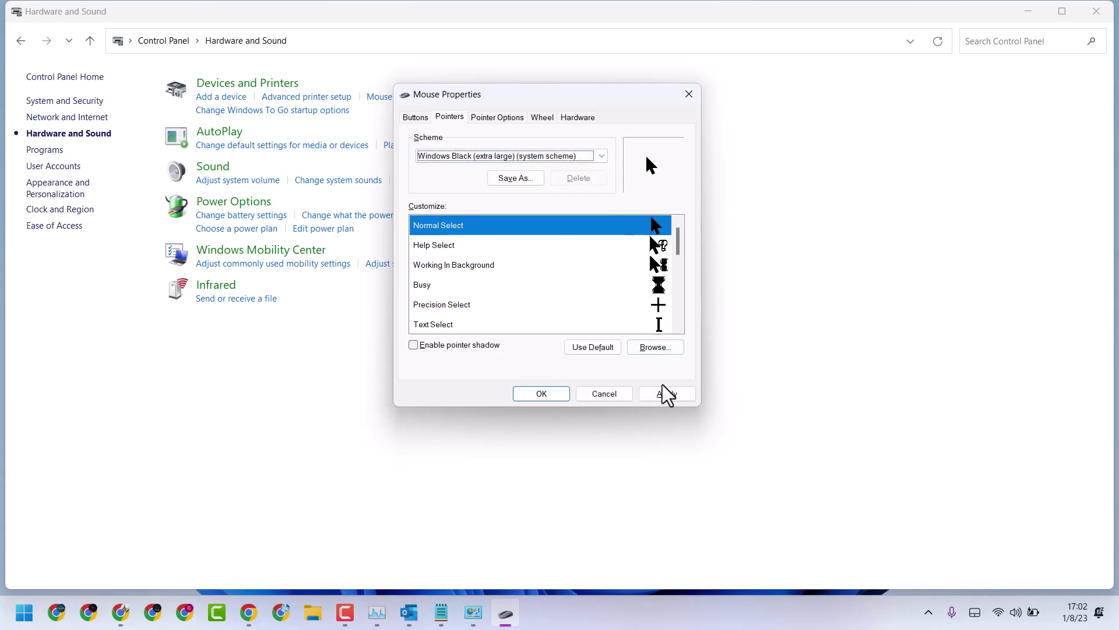
left_click(665, 394)
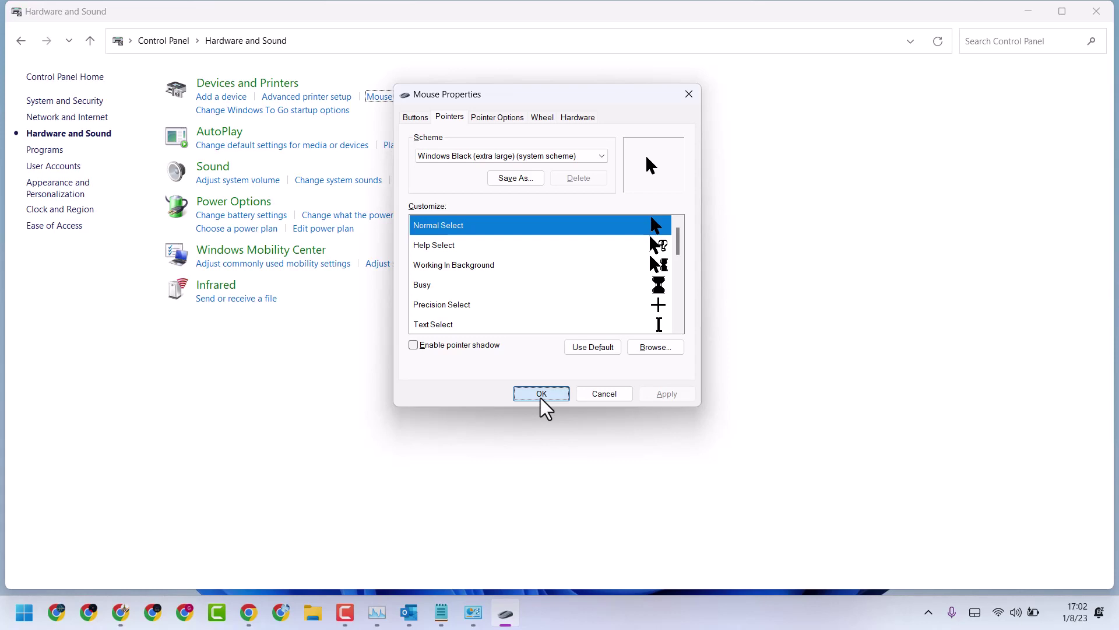
left_click(540, 399)
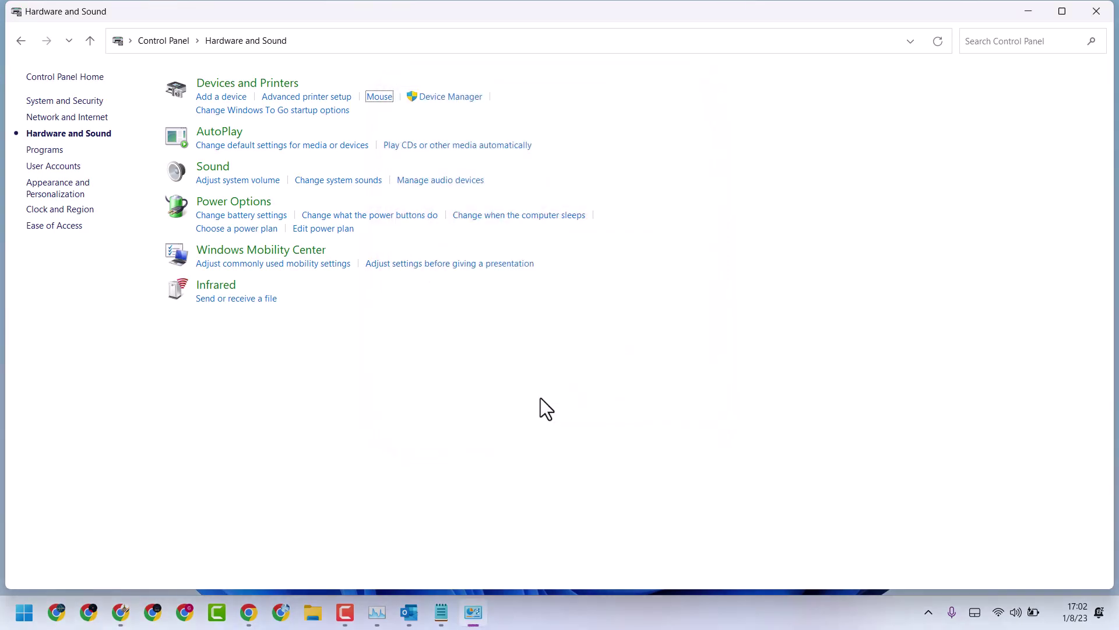
- Reopen the Mouse properties from the Devices and Printers section
left_click(380, 98)
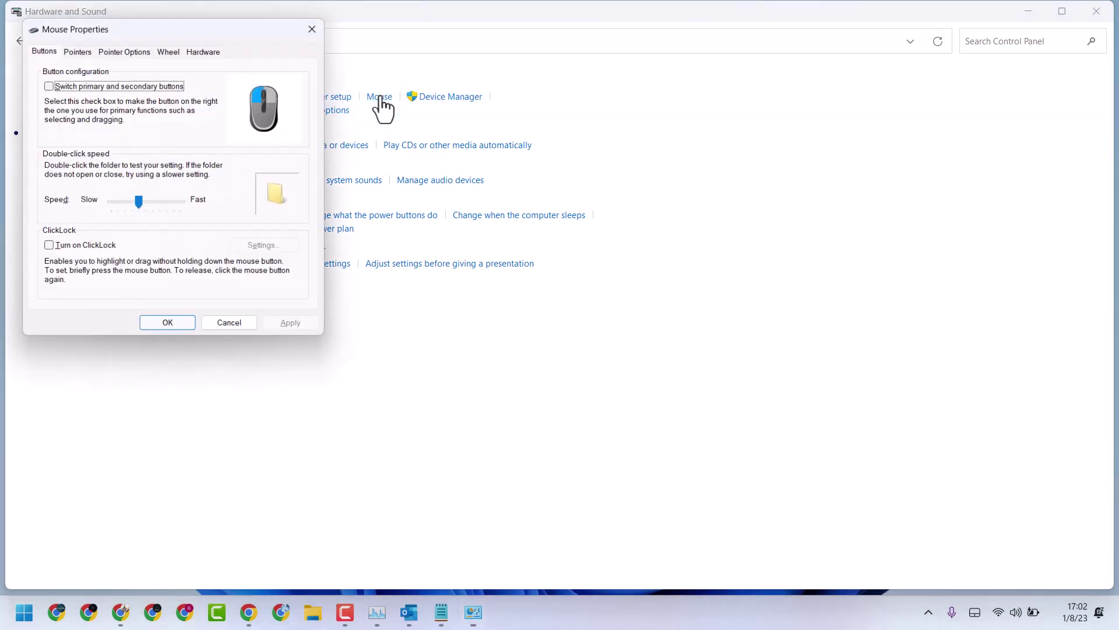
left_click_drag(157, 30, 489, 42)
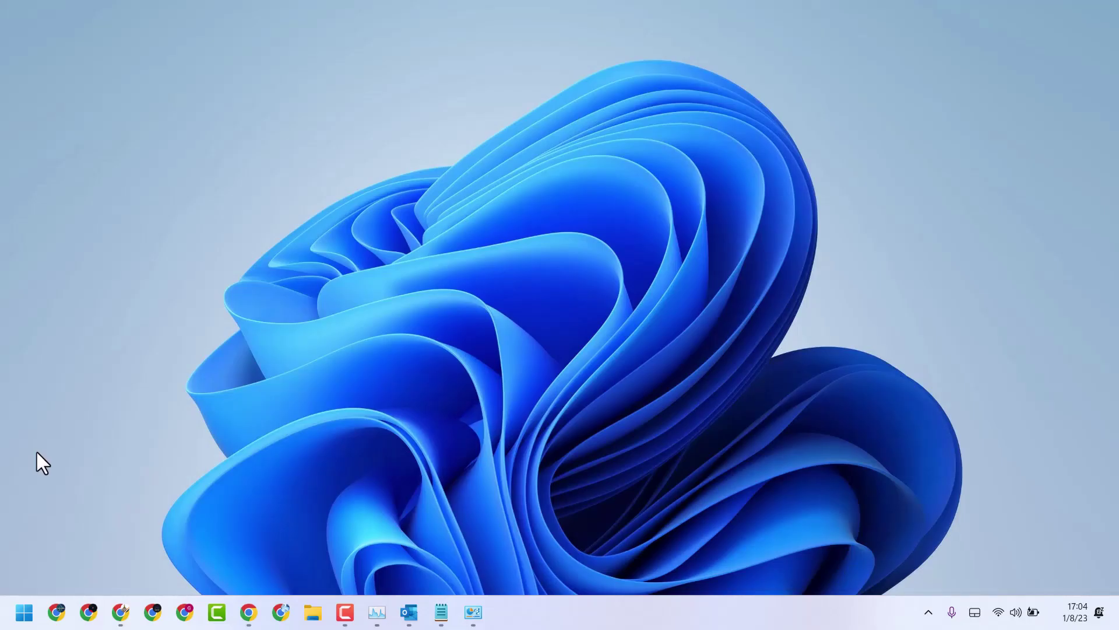
left_click(23, 611)
left_click(156, 95)
left_click(24, 612)
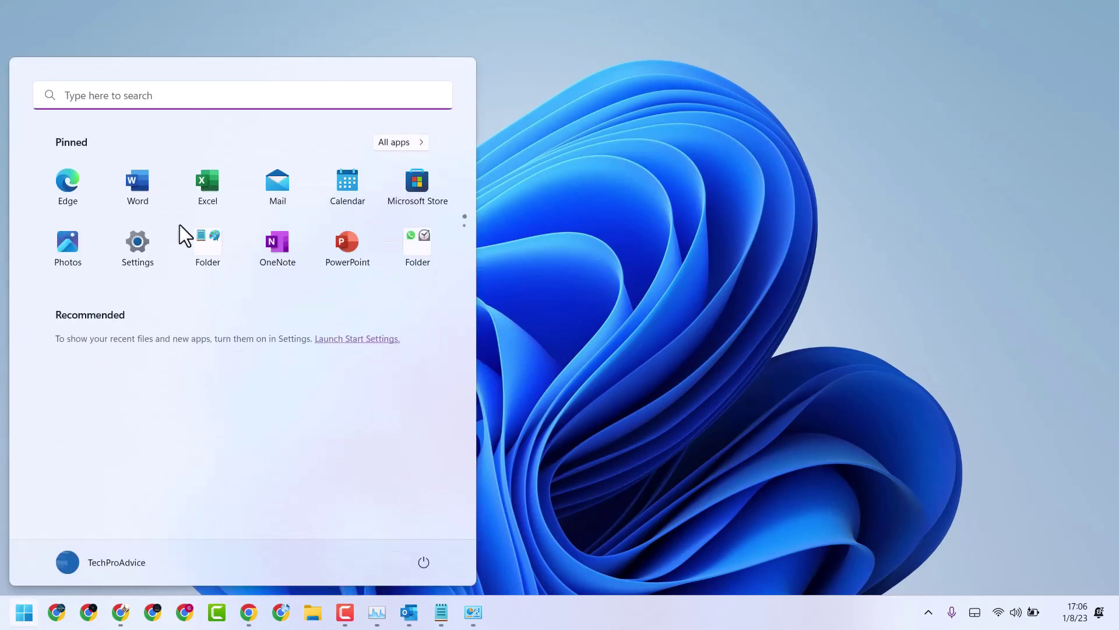
left_click(168, 97)
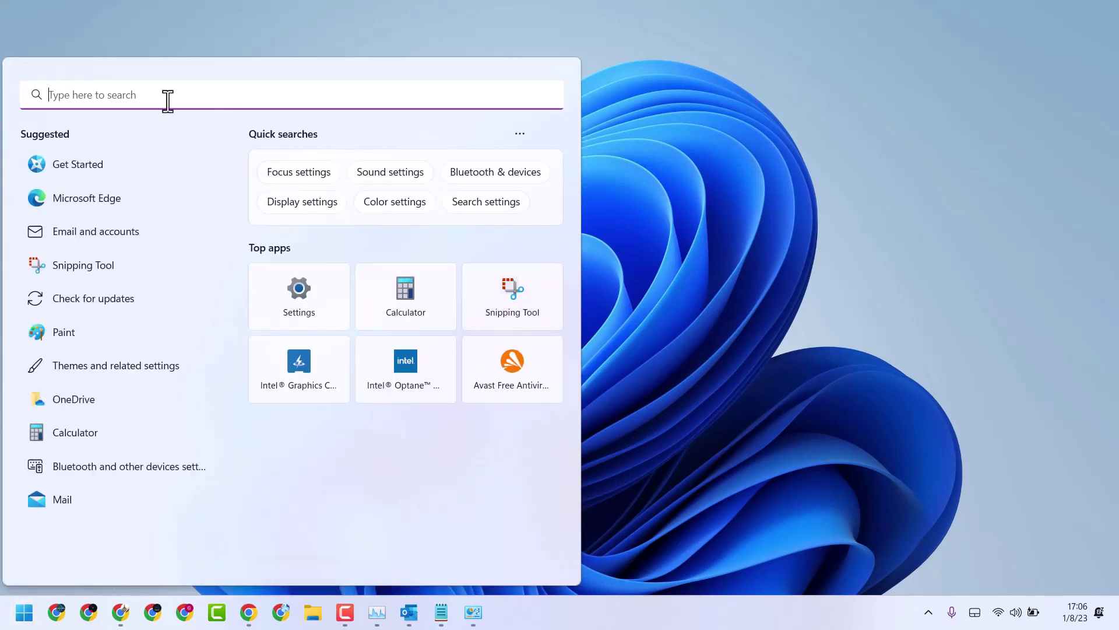
type("a")
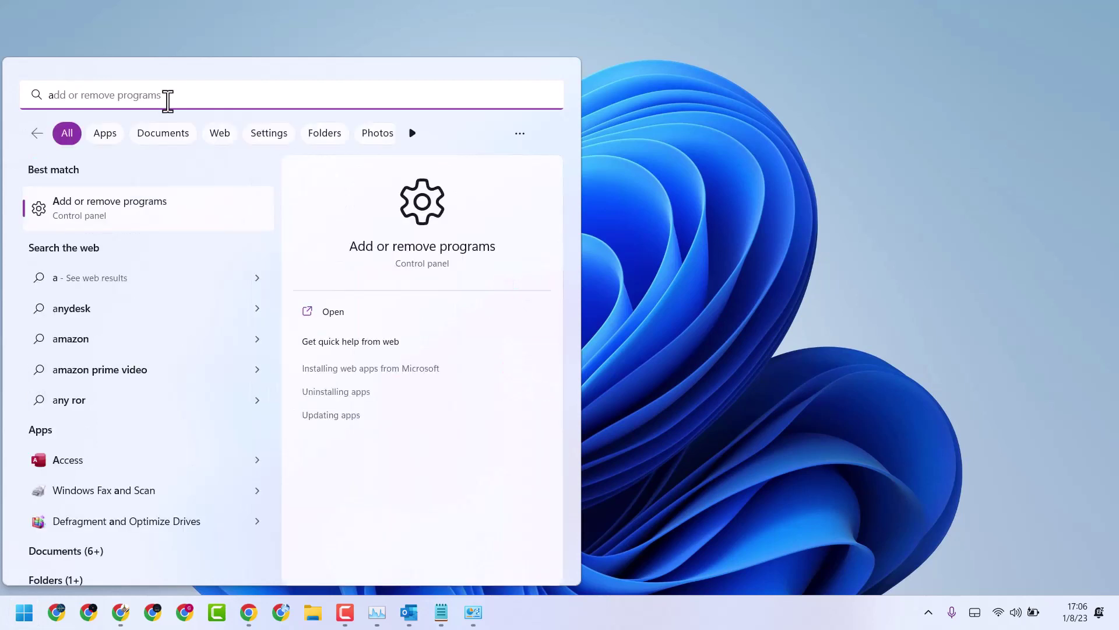
left_click(734, 93)
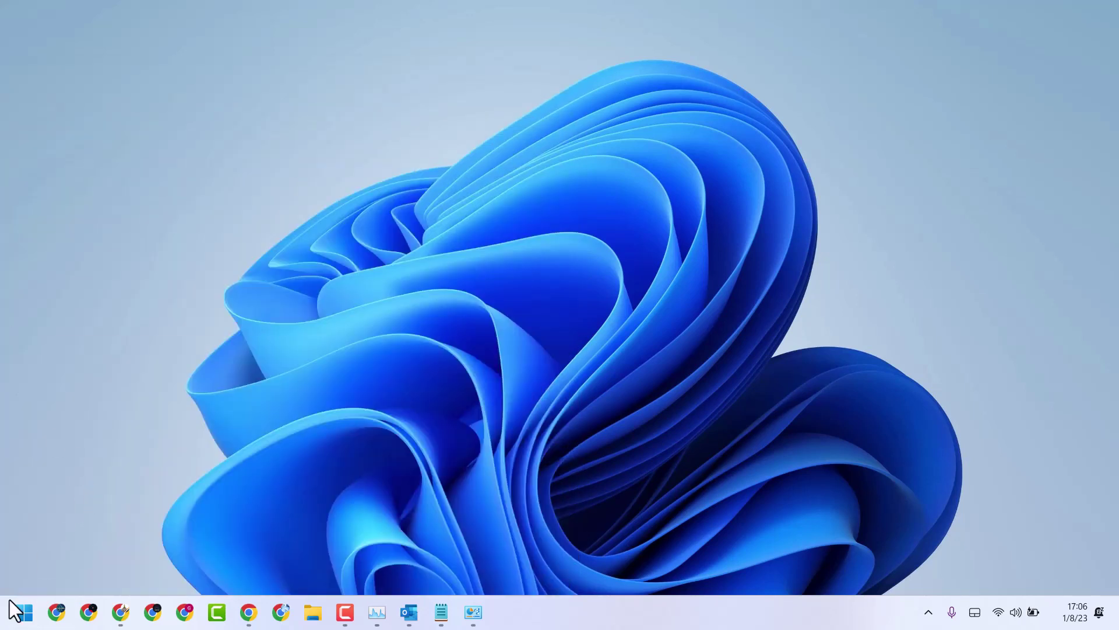
- Search Windows for "add" and open Add or remove programs
left_click(22, 617)
left_click(159, 100)
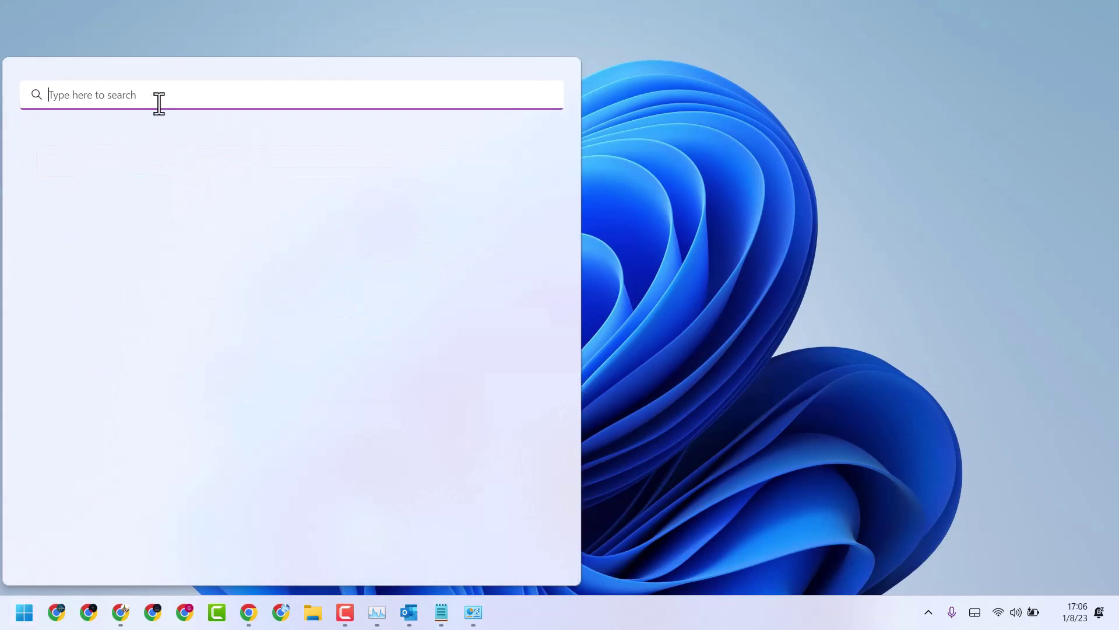
type("add")
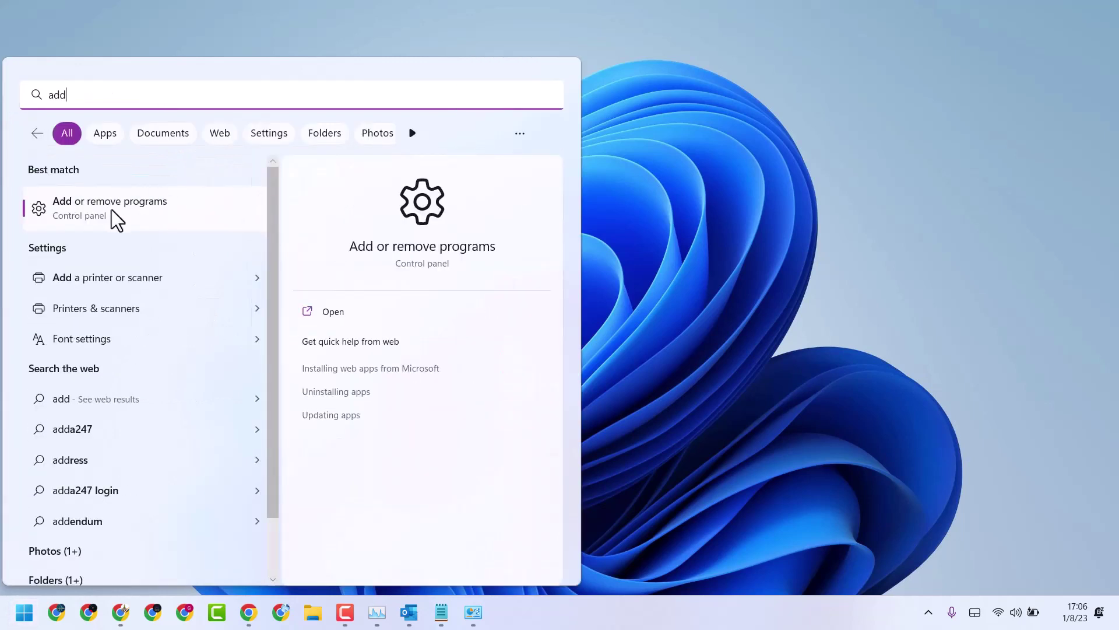
left_click(110, 209)
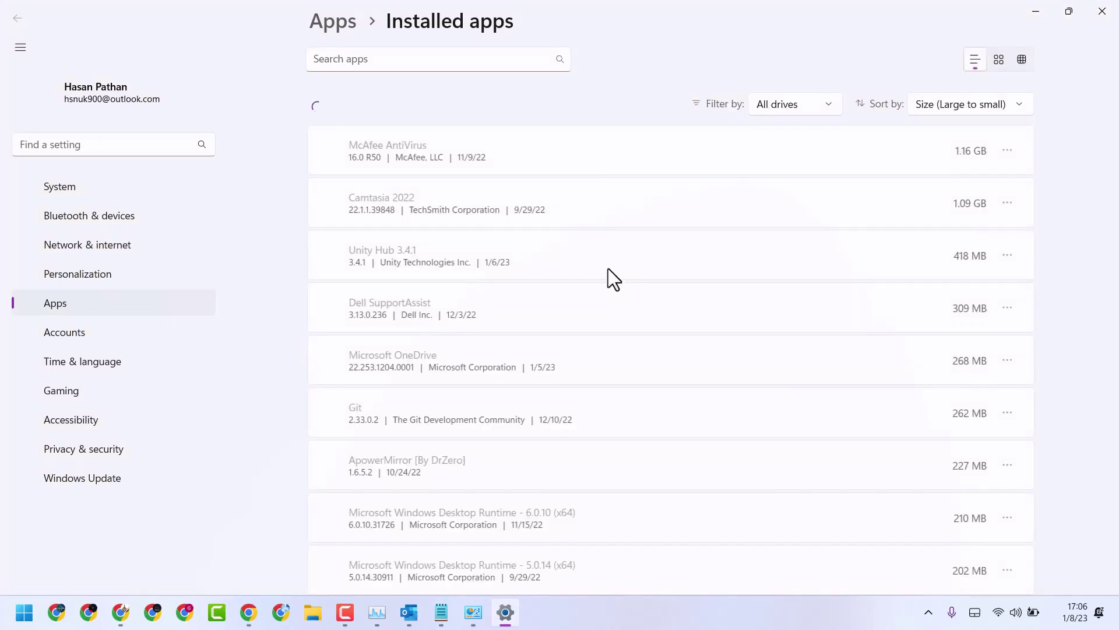
- Look through the installed apps list for an app that may be interfering with two-finger scrolling
scroll(606, 264, "down", 4)
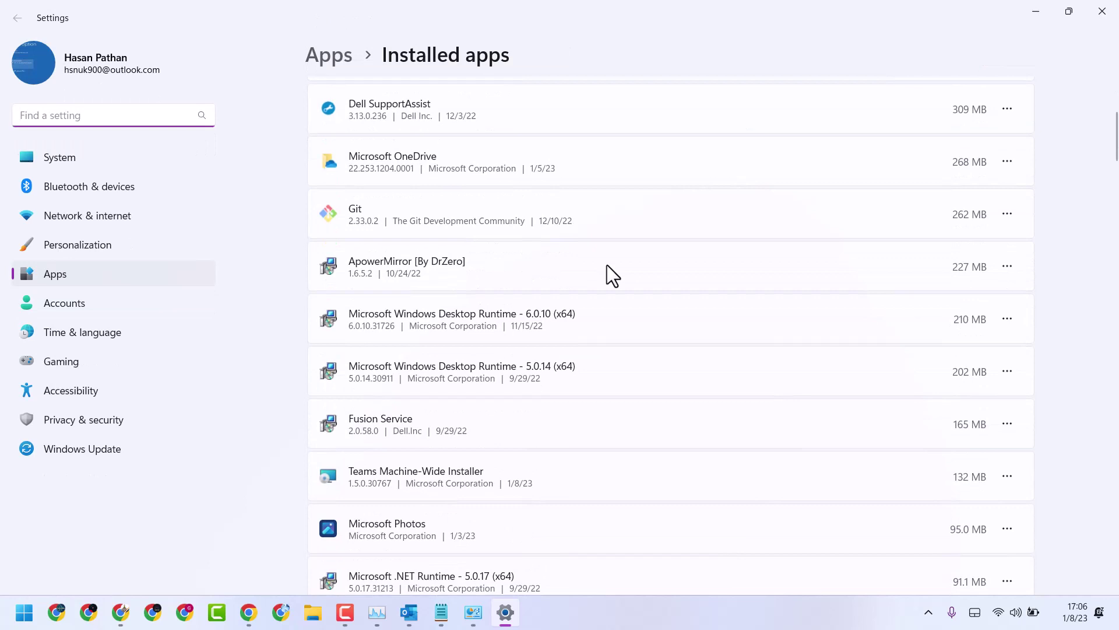
scroll(607, 264, "down", 3)
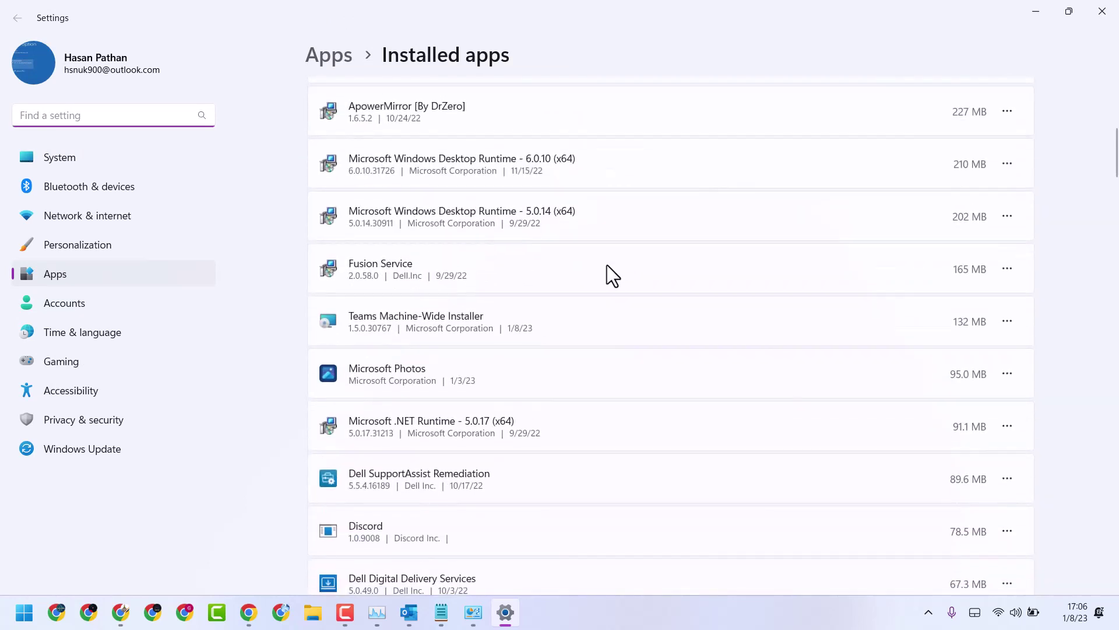
scroll(607, 265, "down", 15)
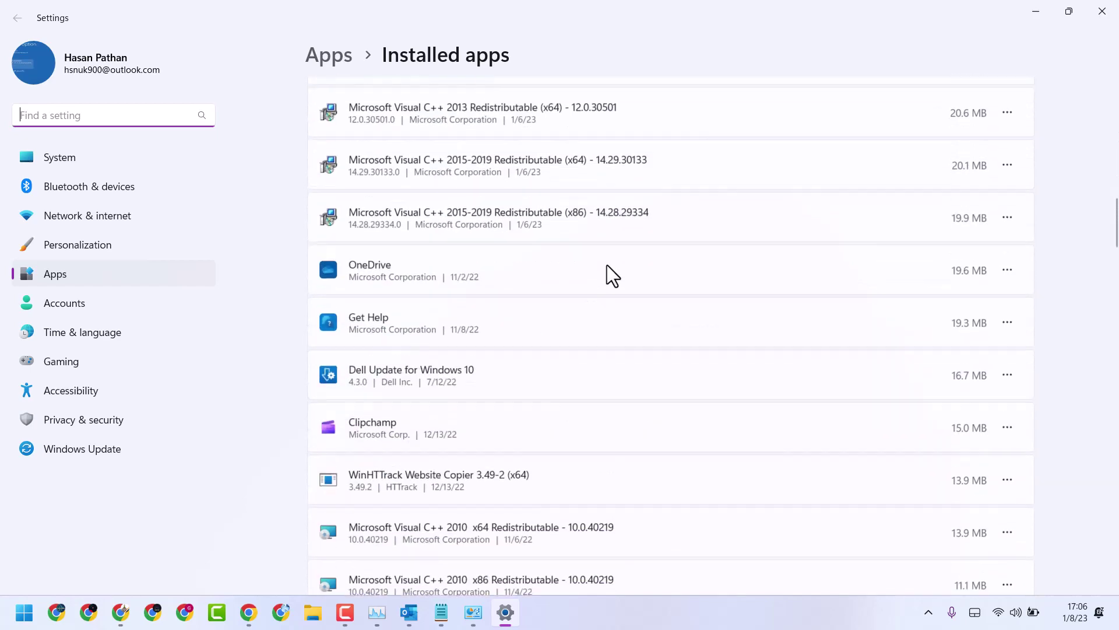
scroll(607, 264, "down", 4)
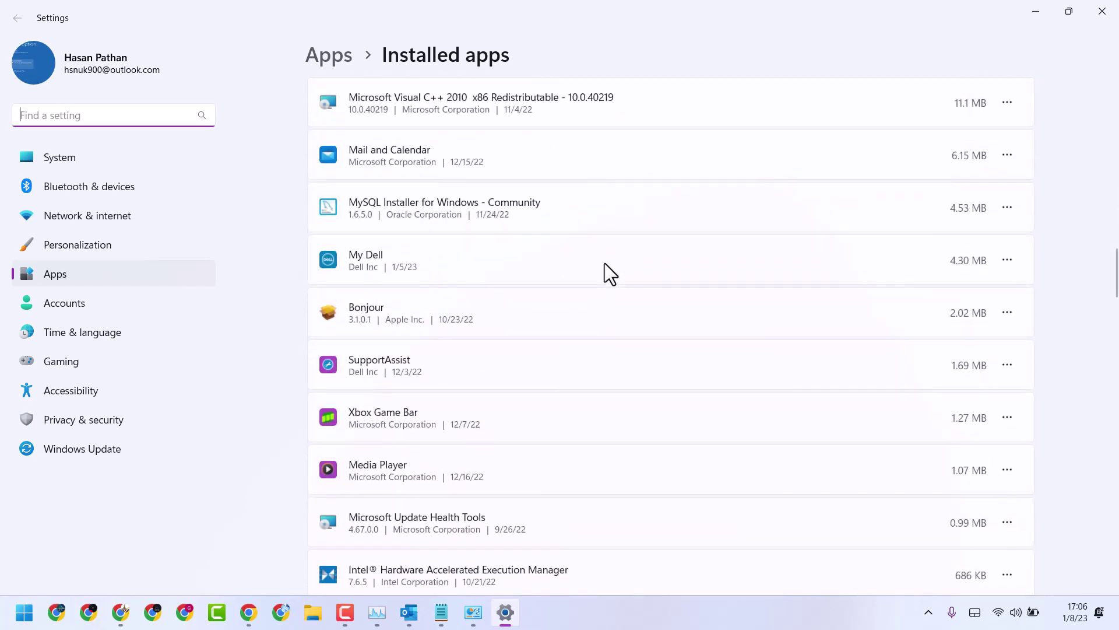
scroll(604, 264, "down", 4)
scroll(604, 264, "down", 1)
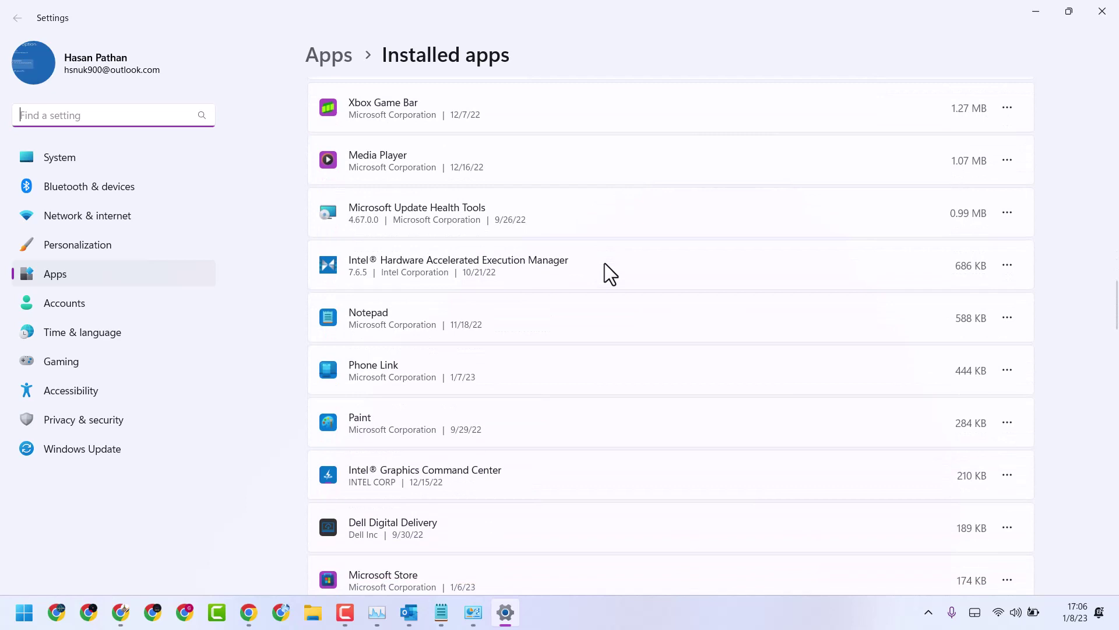
scroll(604, 263, "down", 5)
scroll(604, 264, "down", 9)
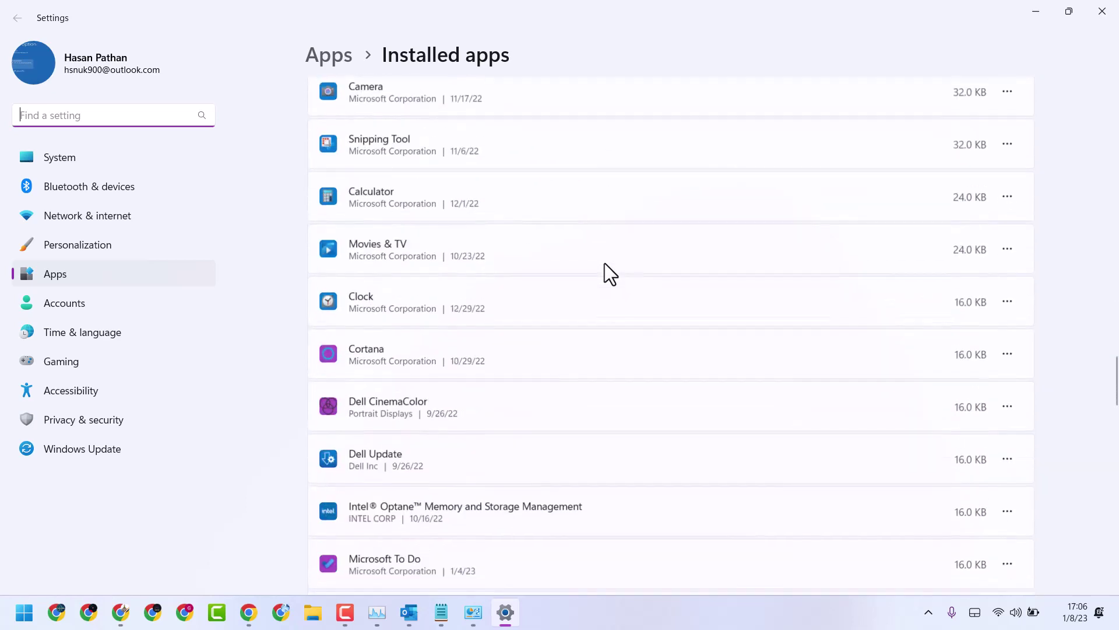
scroll(604, 264, "up", 4)
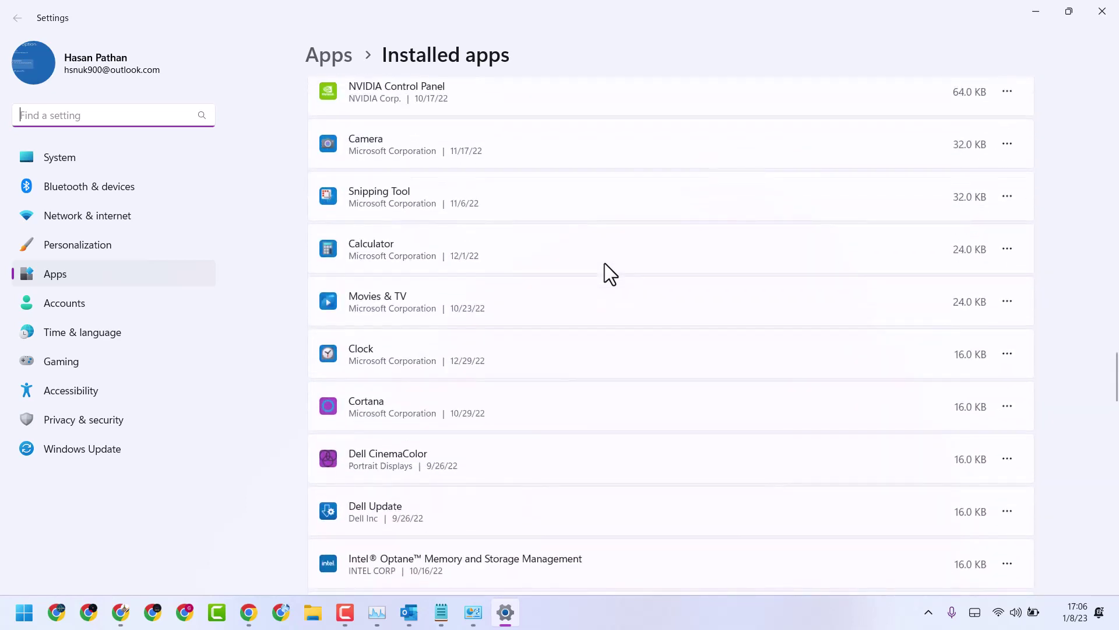
scroll(604, 263, "down", 4)
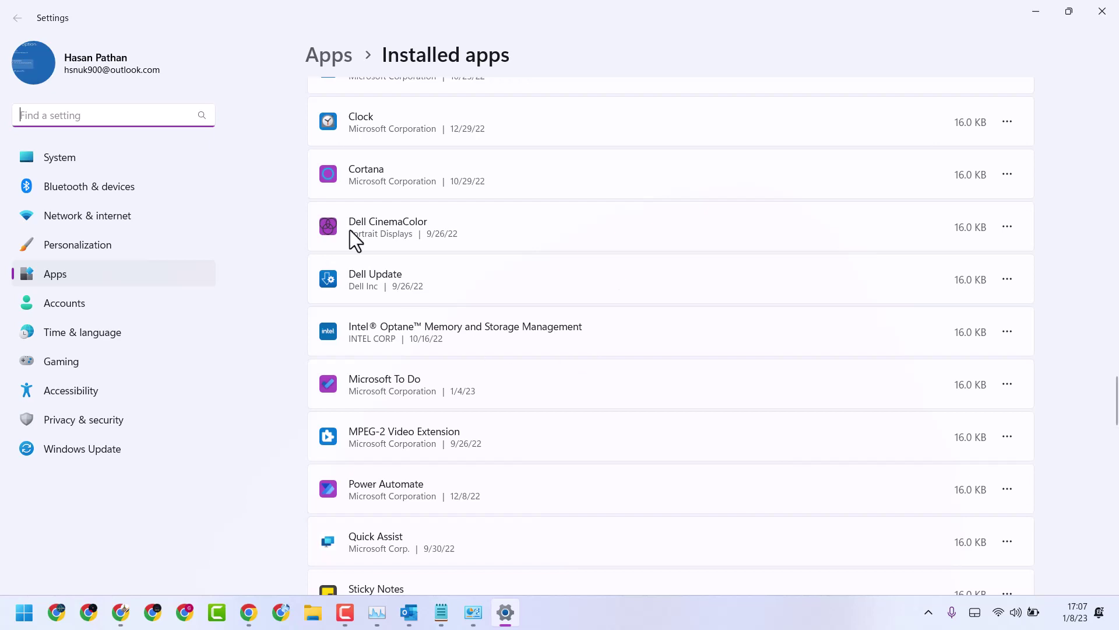
scroll(485, 311, "down", 4)
scroll(484, 310, "down", 3)
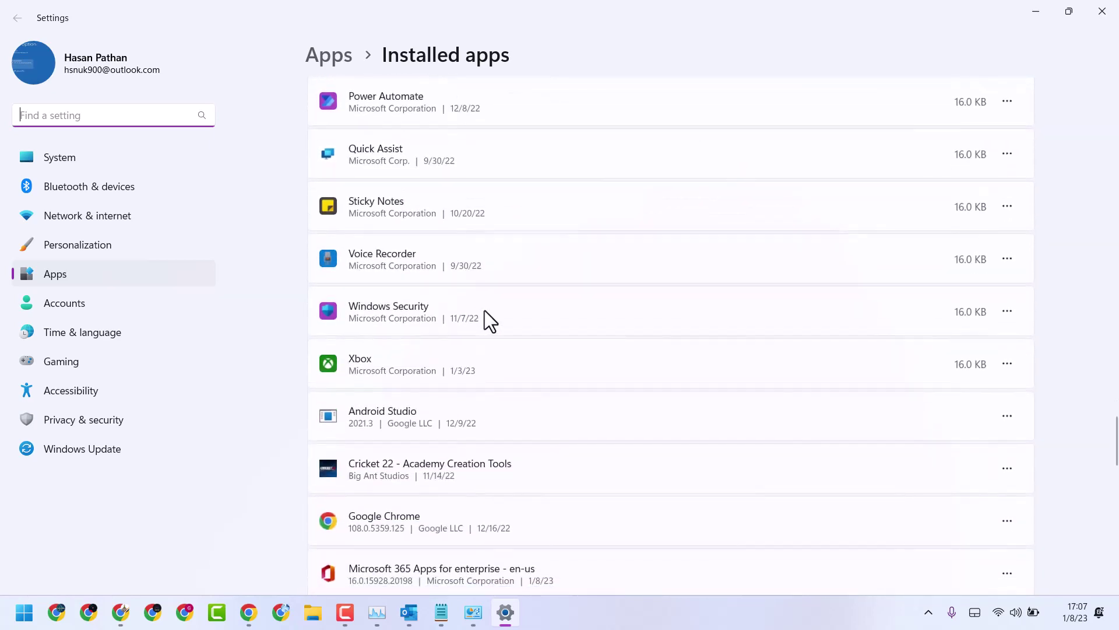
scroll(541, 307, "up", 4)
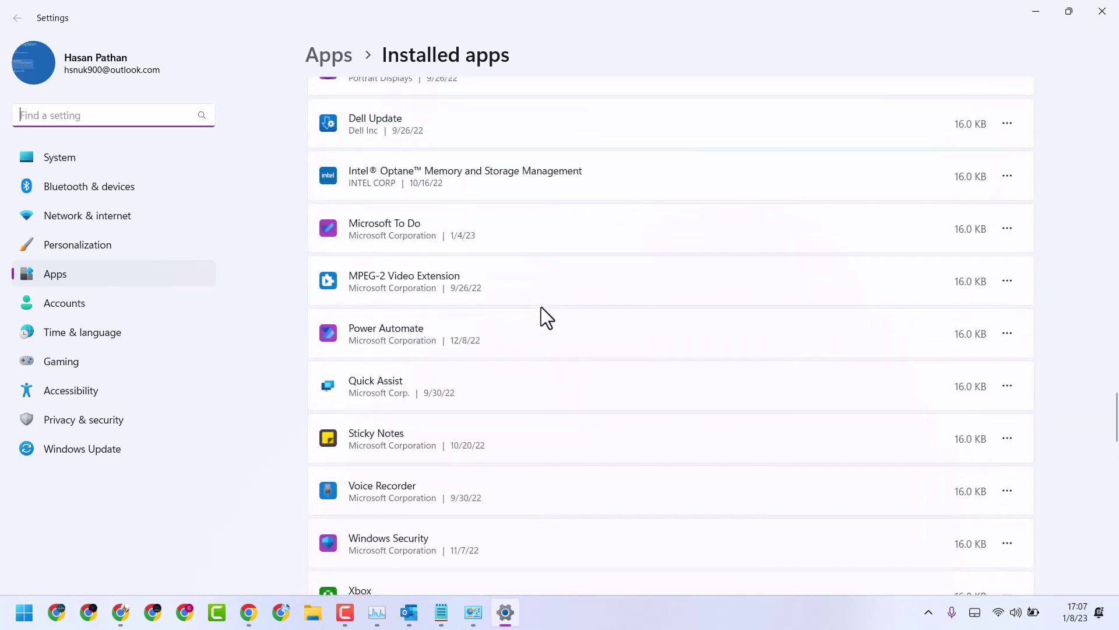
- Open the advanced options of the Quick Assist app and go to its repair and reset section
left_click(1007, 387)
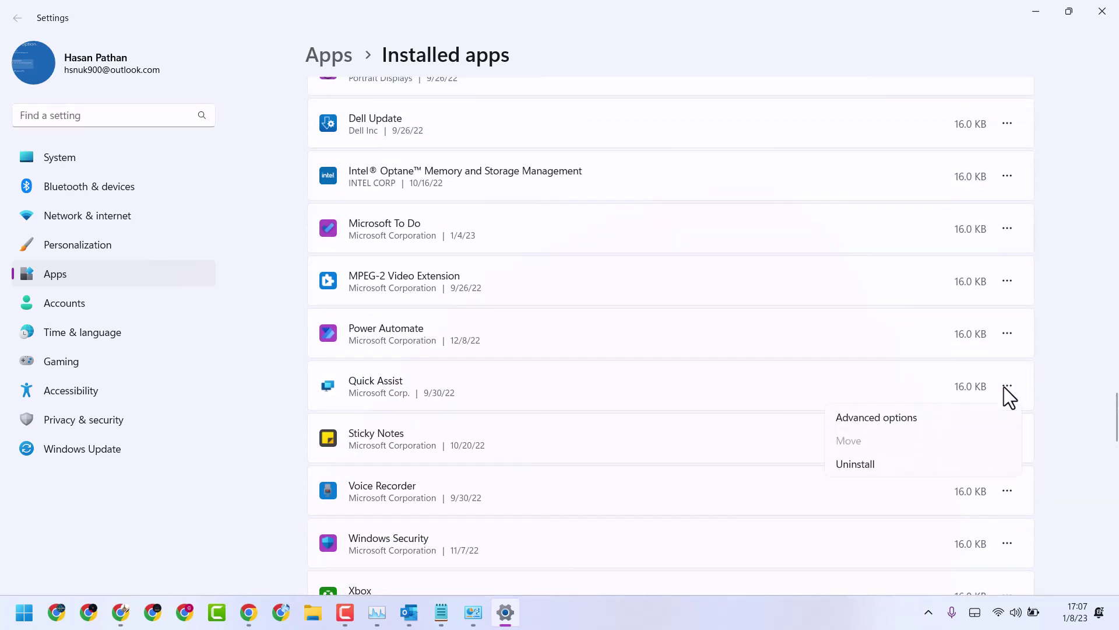
left_click(872, 417)
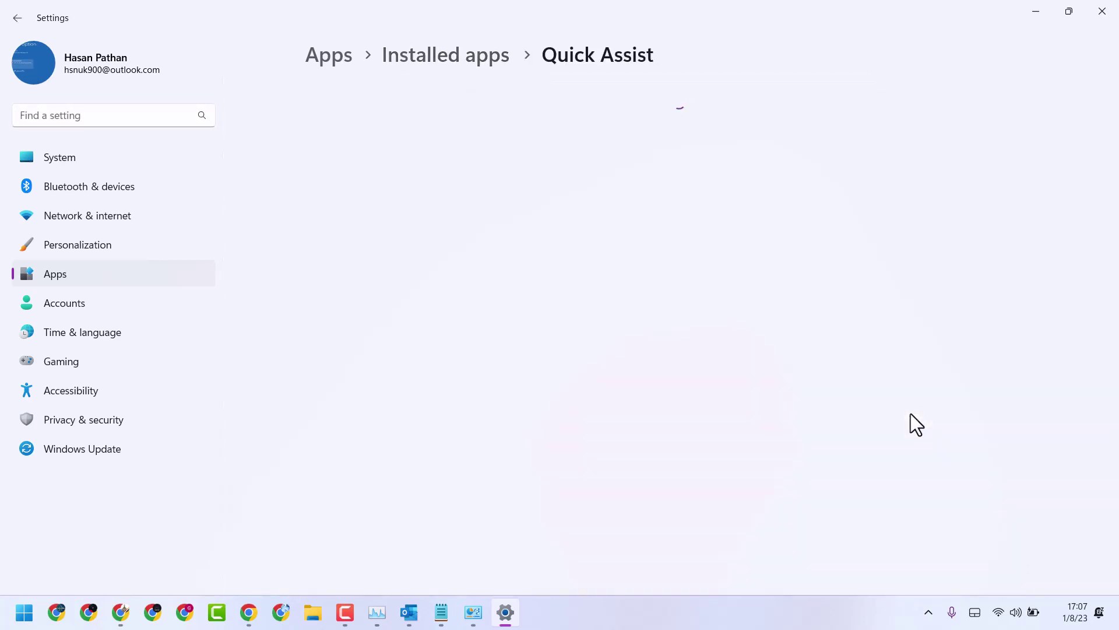
scroll(494, 385, "down", 1)
scroll(495, 368, "down", 10)
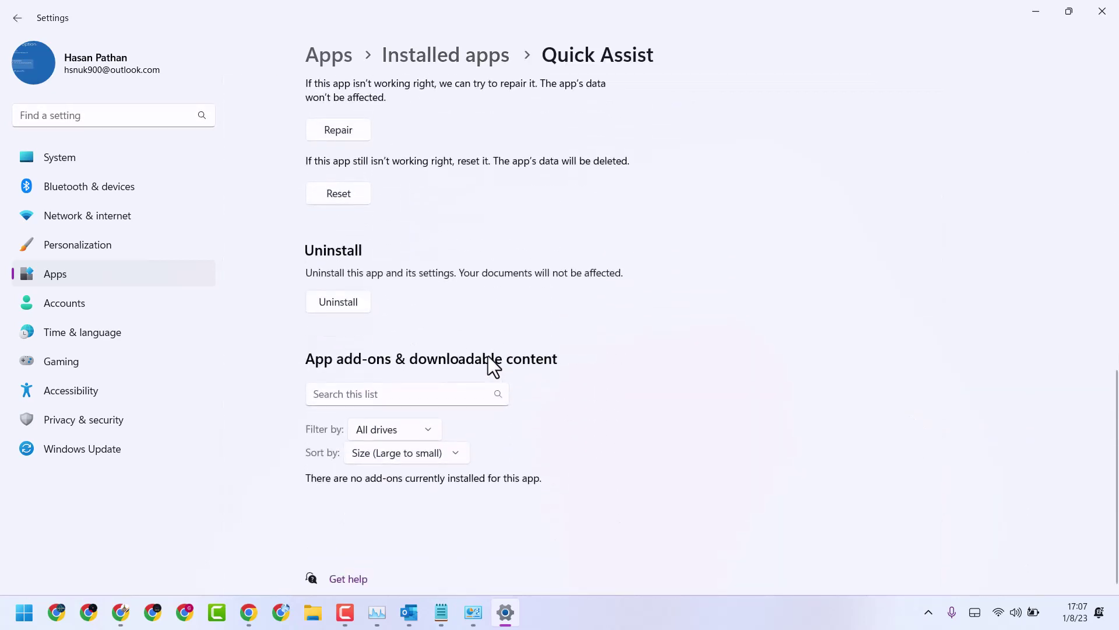
- Repair the Quick Assist app, reset it with confirmation, and close Settings
left_click(352, 128)
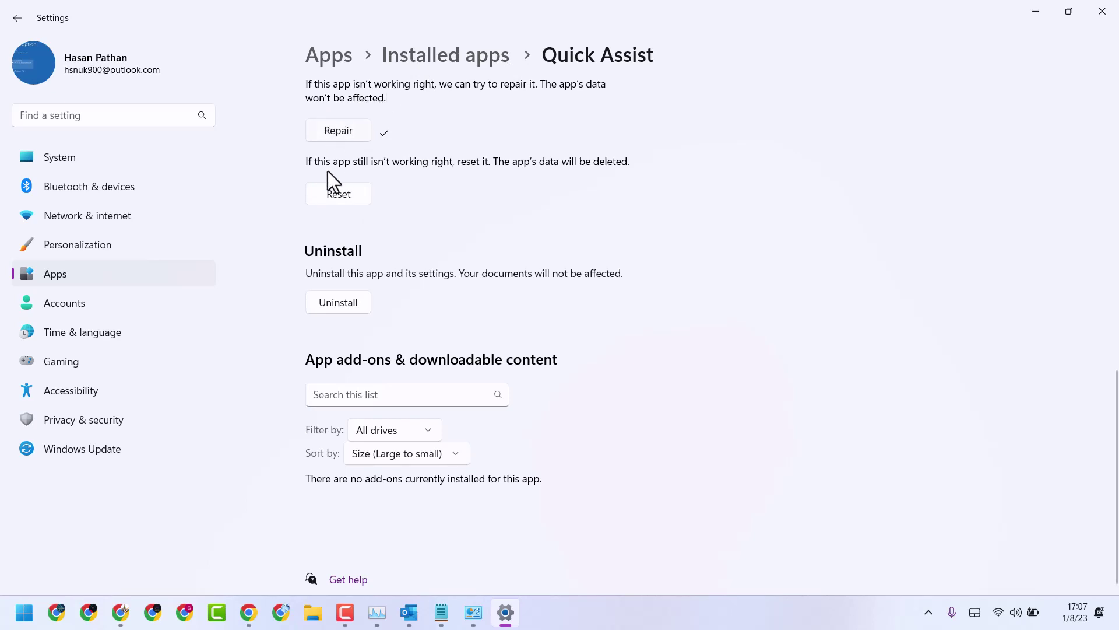
left_click(331, 193)
left_click(390, 164)
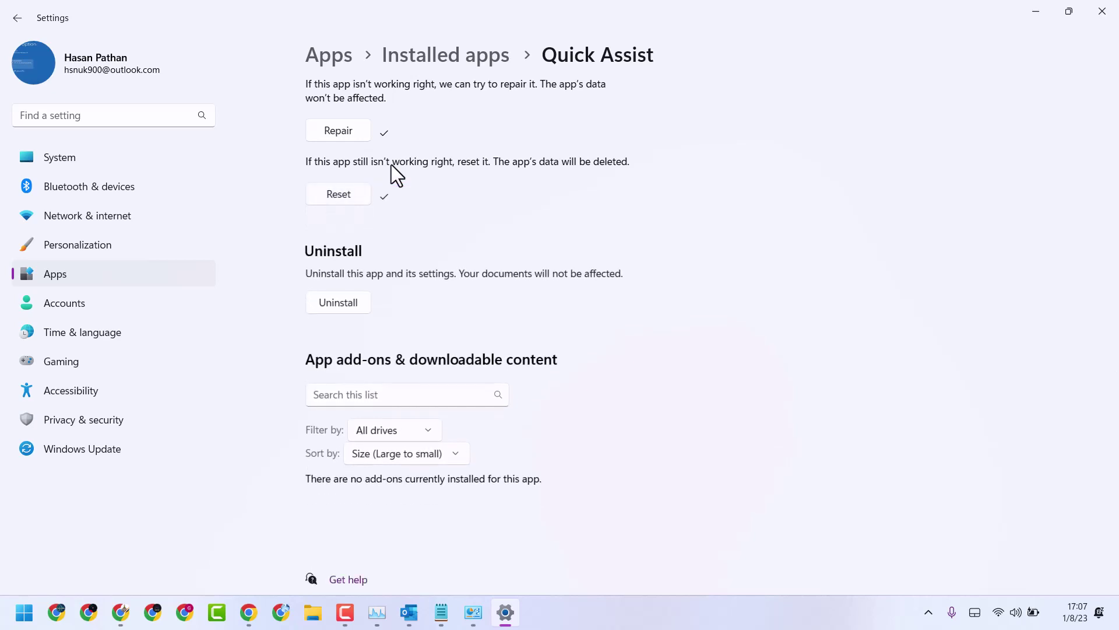
left_click(1111, 15)
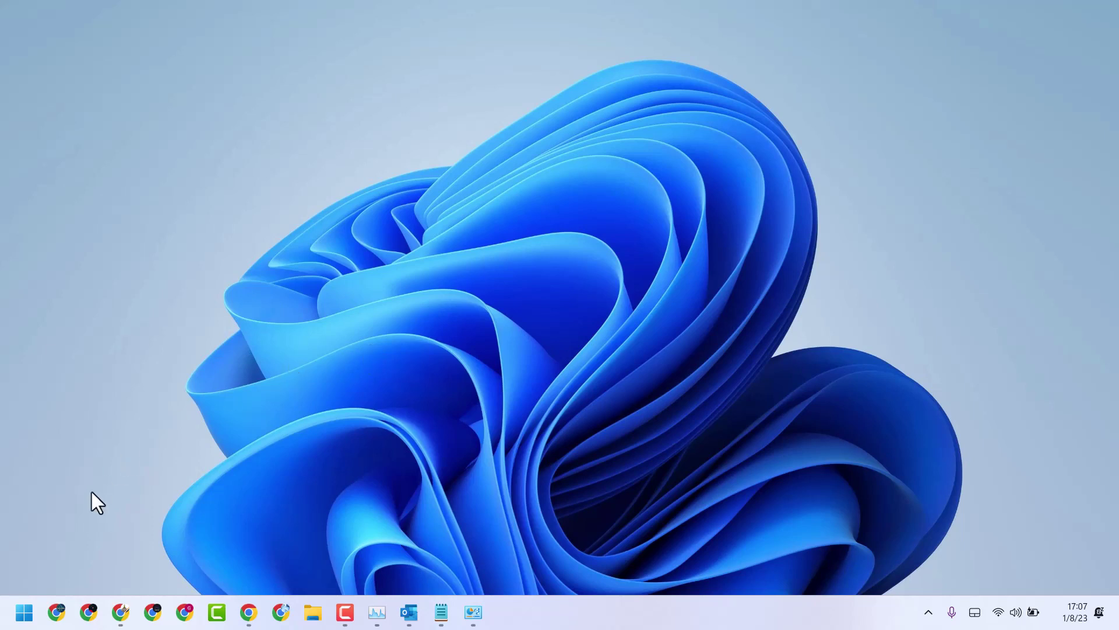
- Open Settings and go to the Mouse pointer and touch page under Accessibility
left_click(22, 610)
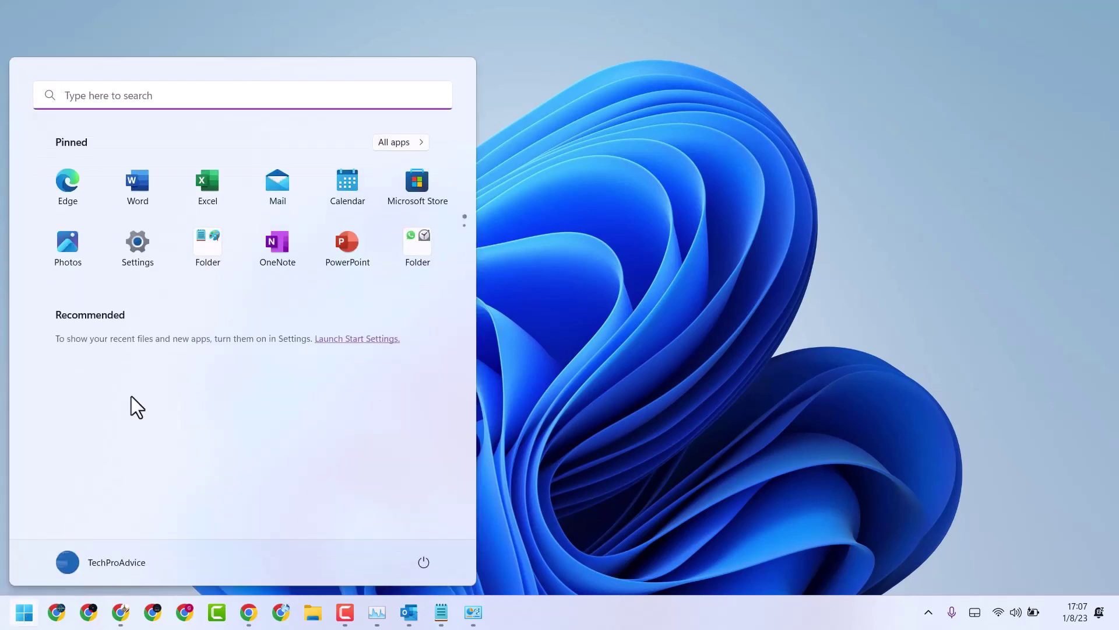
left_click(146, 233)
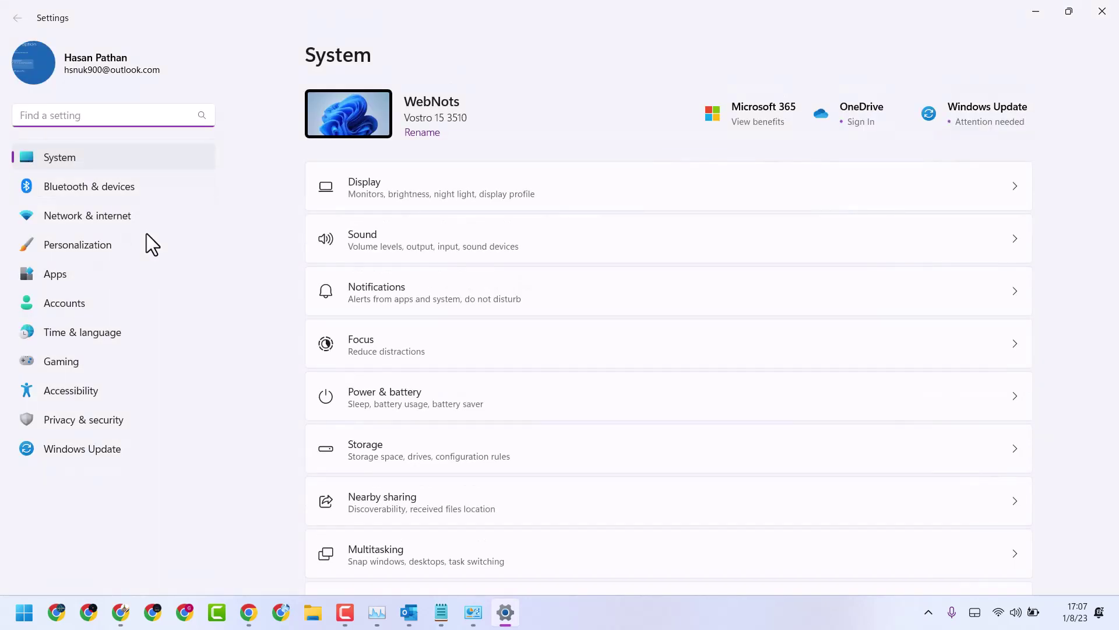
left_click(97, 392)
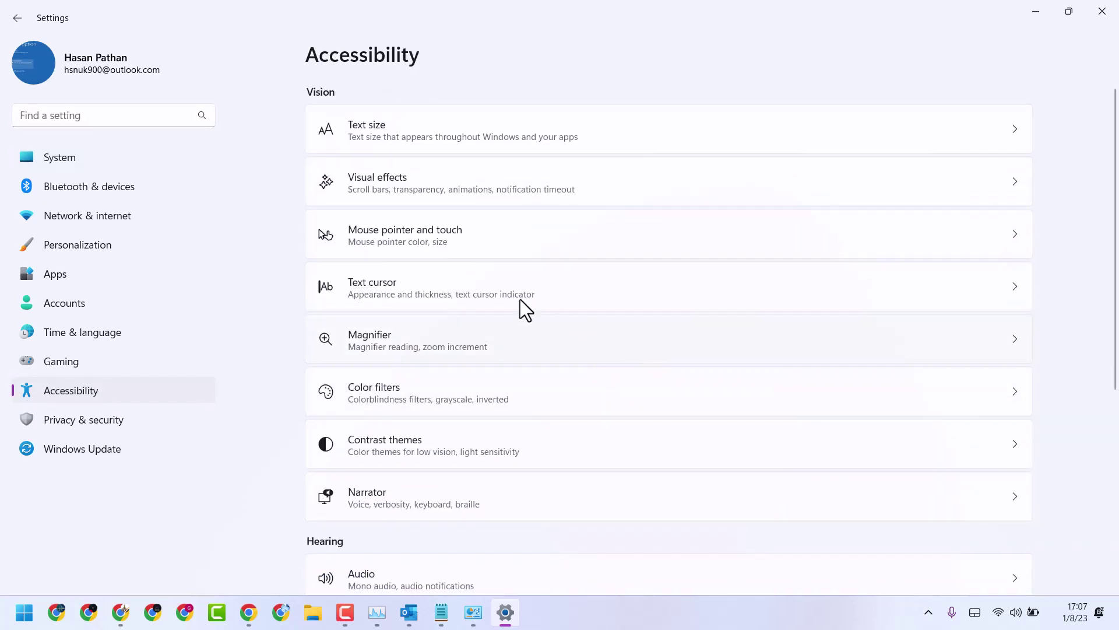
left_click(368, 235)
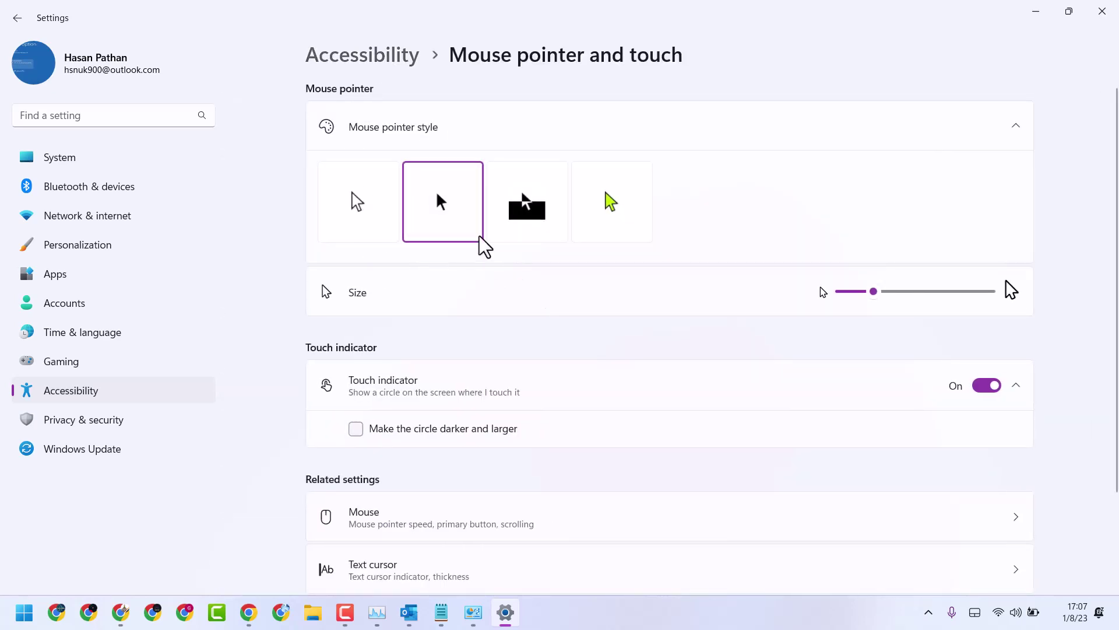
- Open the related Touchpad settings and set the cursor speed to 6
scroll(483, 243, "down", 2)
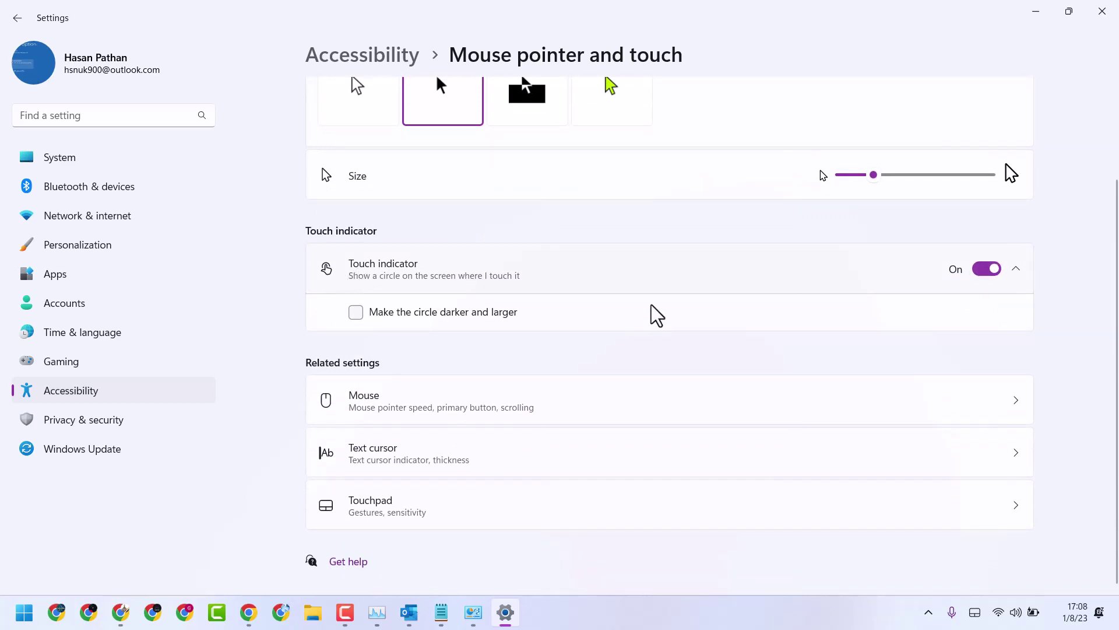
left_click(375, 516)
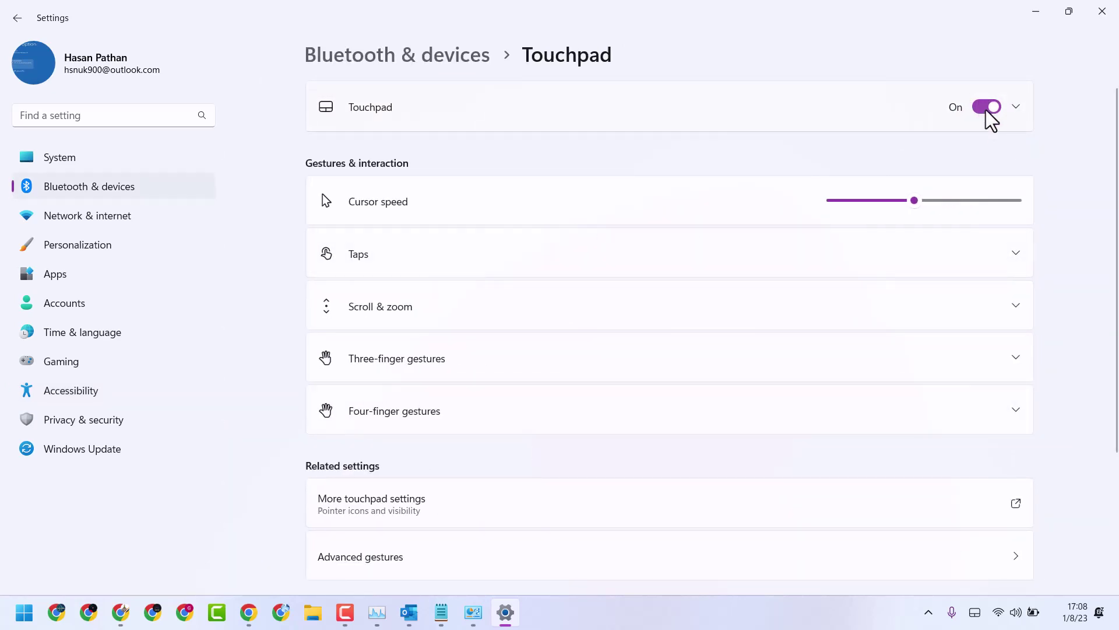
scroll(552, 245, "down", 2)
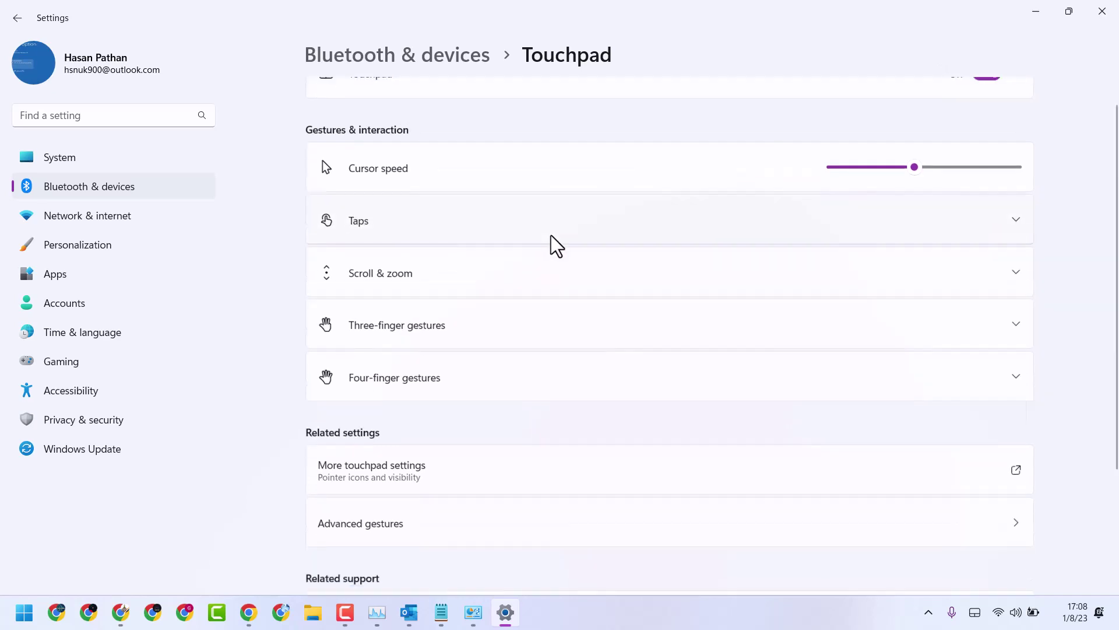
scroll(562, 239, "up", 2)
left_click_drag(916, 201, 932, 201)
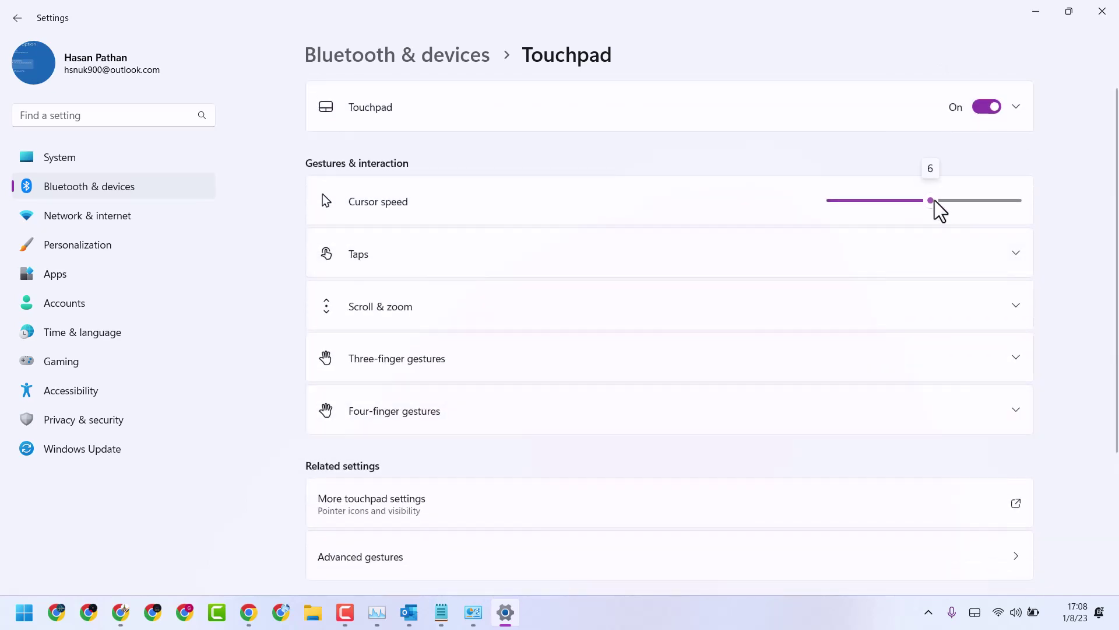
- Expand the three-finger gestures on the Touchpad page and review their swipe and tap options
scroll(560, 306, "down", 4)
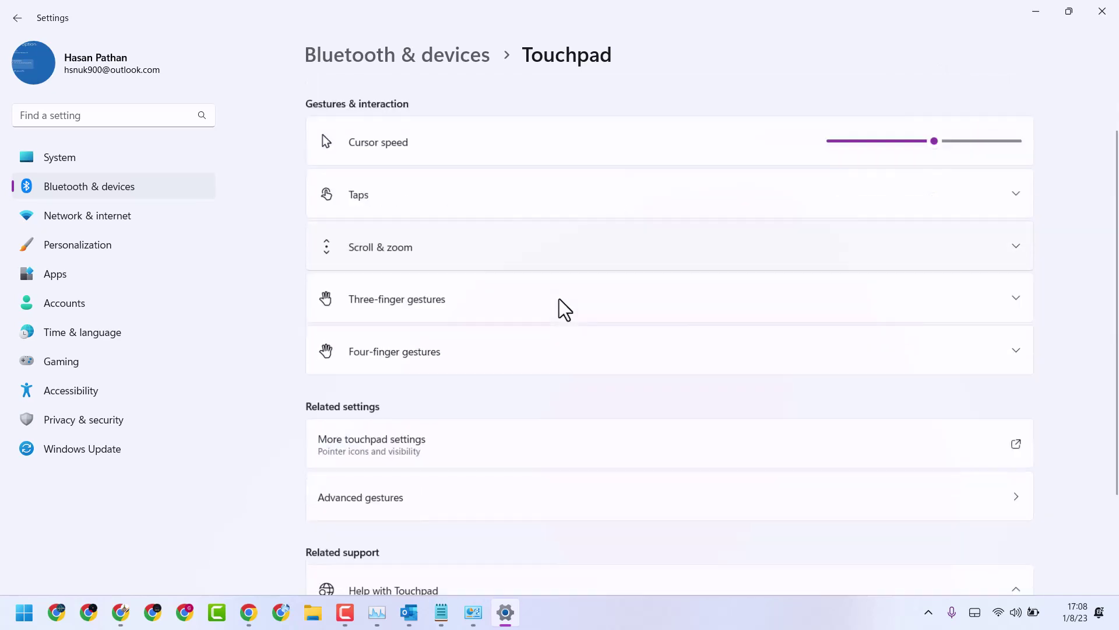
scroll(482, 190, "up", 3)
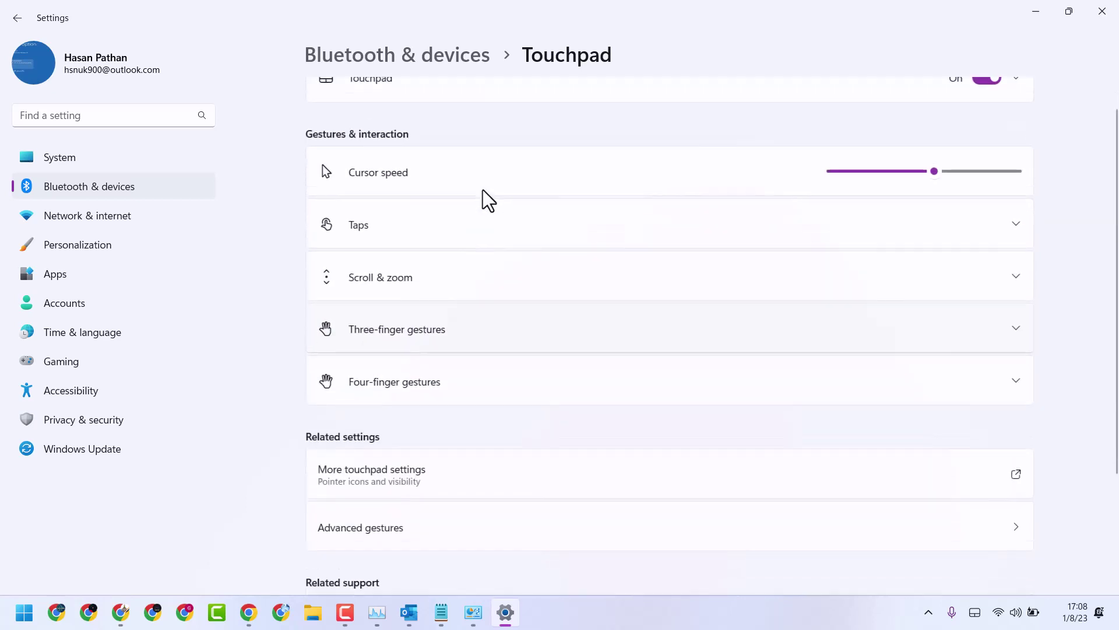
scroll(485, 200, "down", 2)
scroll(446, 272, "down", 3)
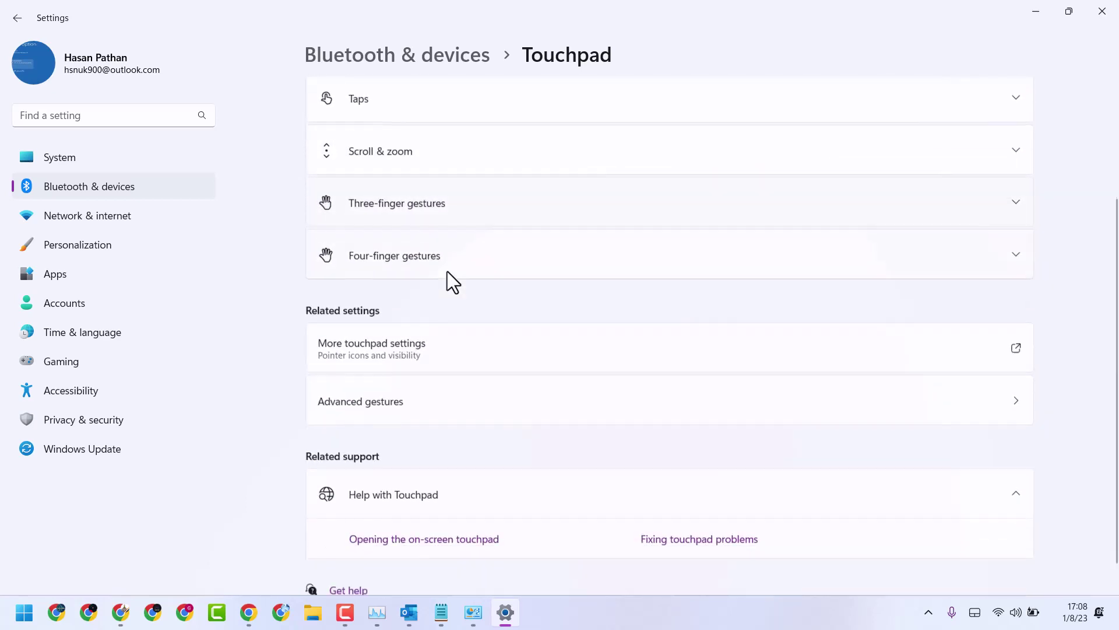
scroll(411, 250, "up", 5)
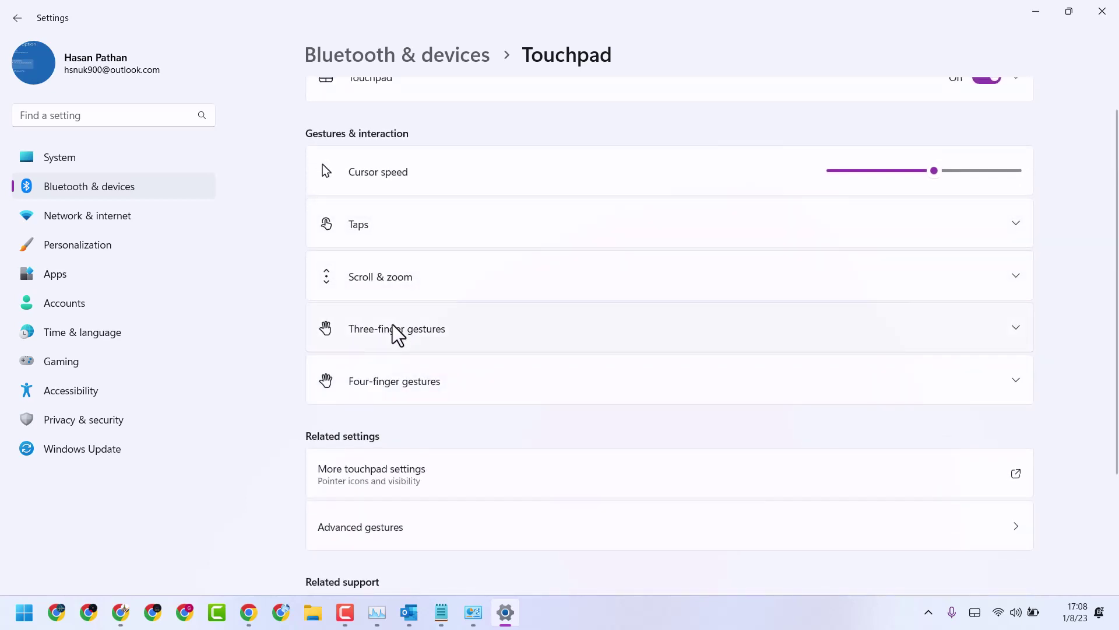
left_click(411, 337)
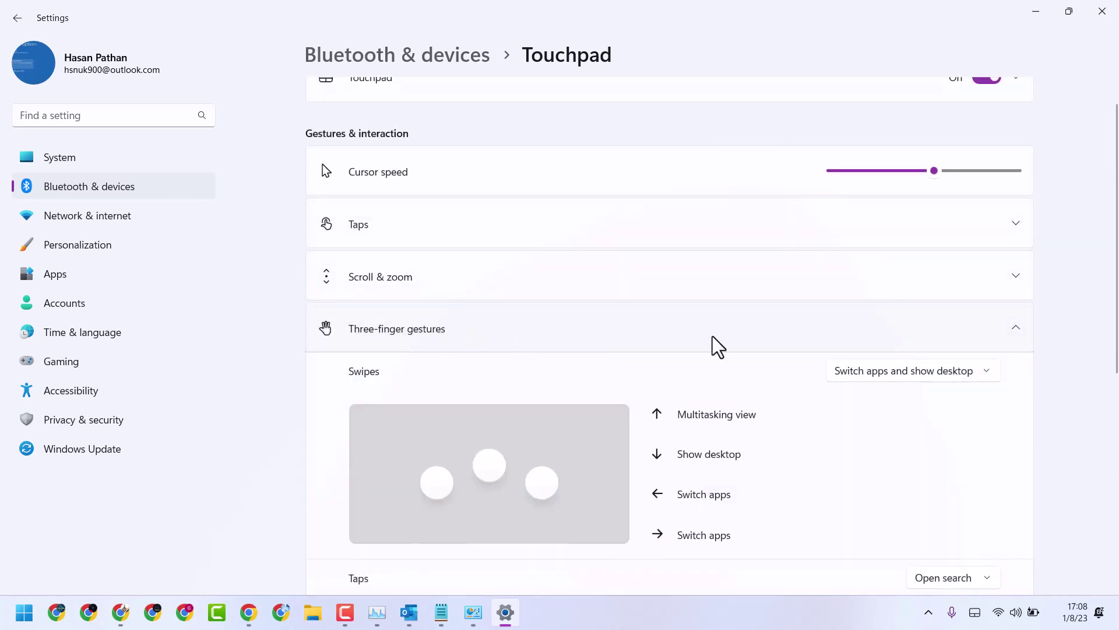
scroll(712, 344, "down", 7)
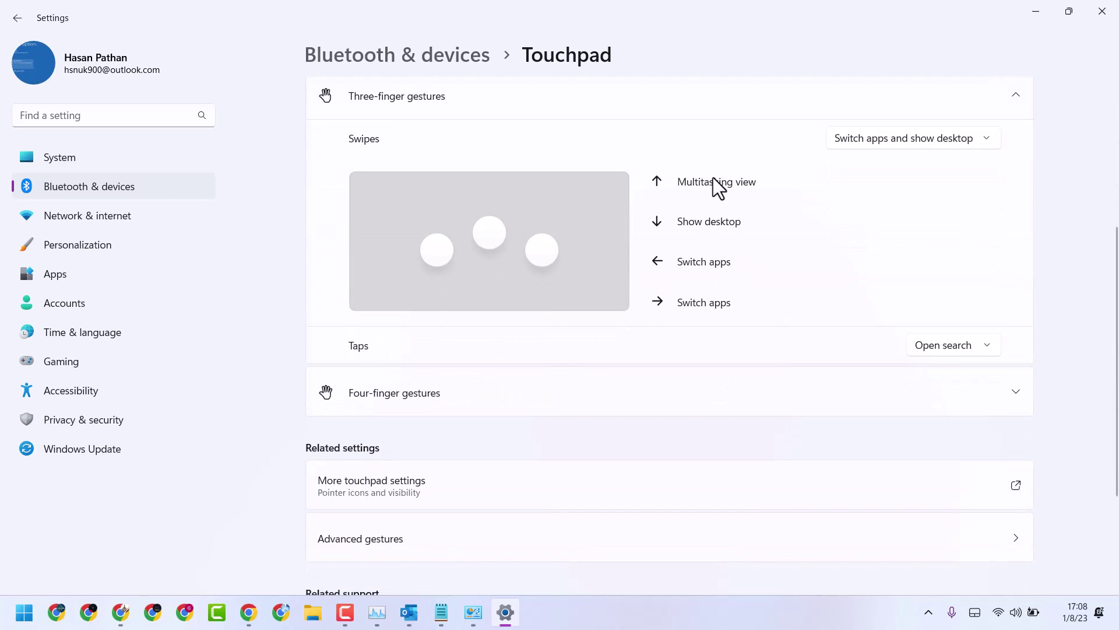
scroll(553, 330, "down", 5)
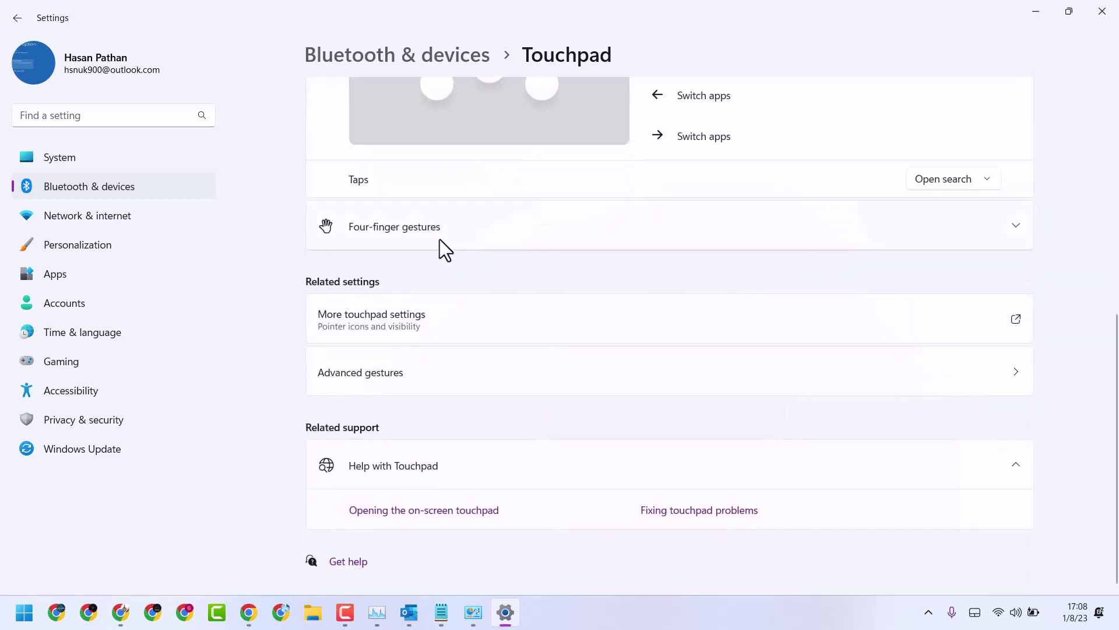
- Expand the four-finger gestures and review their swipe and tap options
left_click(423, 230)
scroll(523, 278, "down", 4)
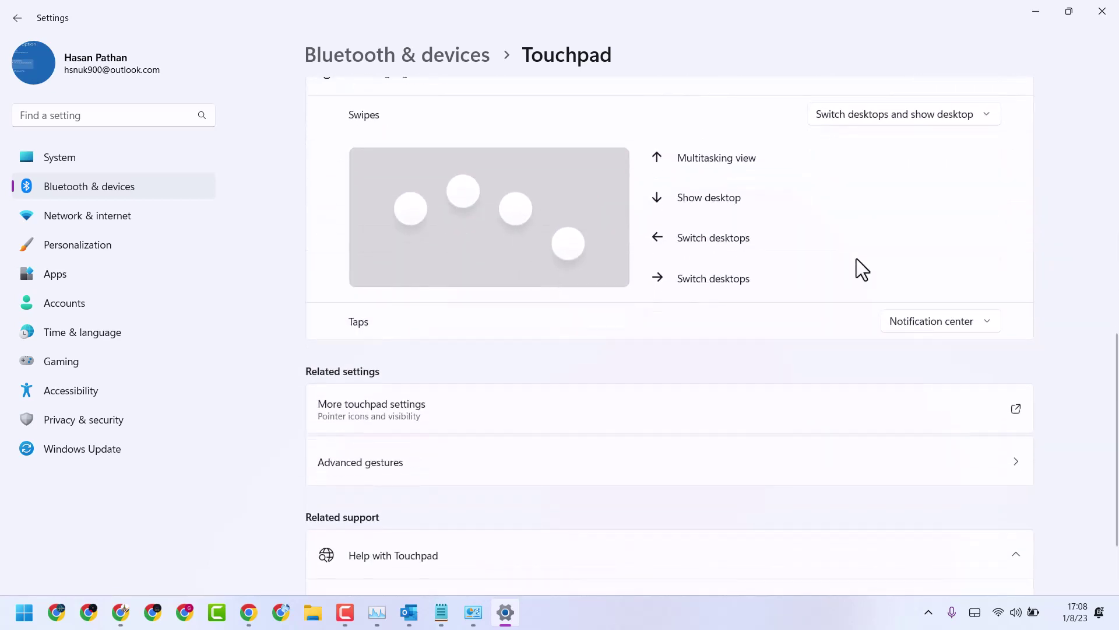
scroll(775, 274, "up", 2)
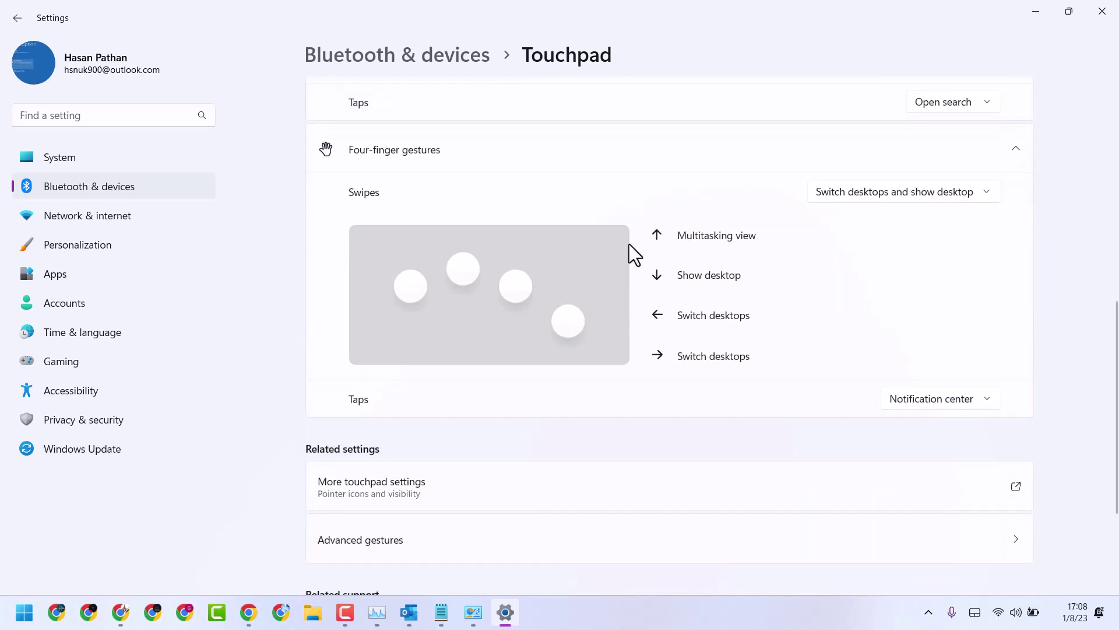
- Open the additional touchpad settings and try a faster double-click speed in Mouse Properties without applying it
scroll(628, 244, "down", 5)
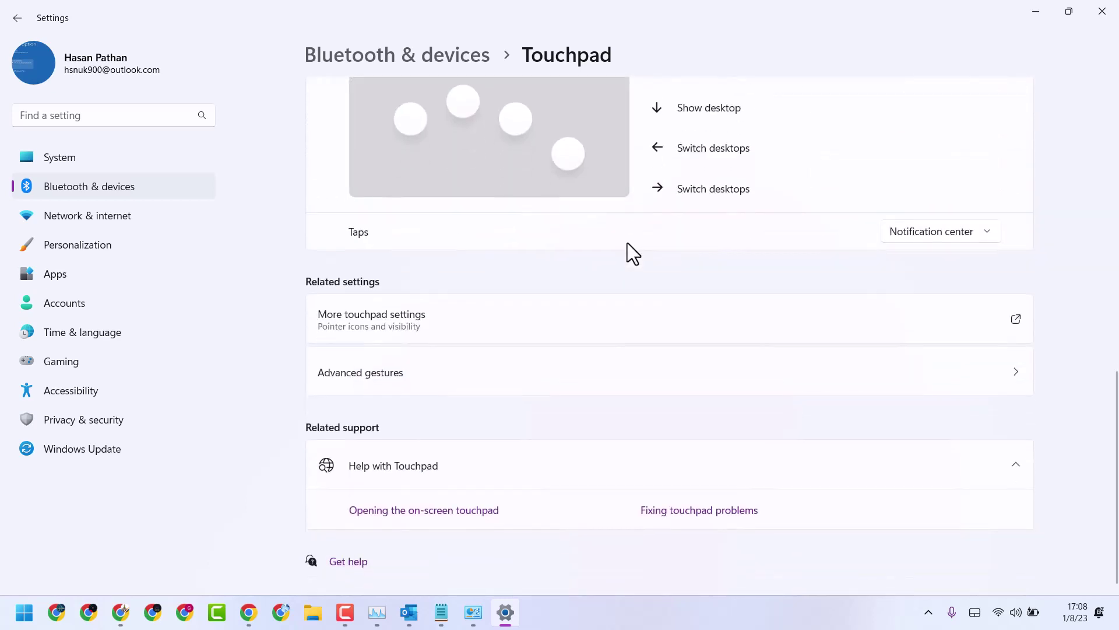
left_click(380, 315)
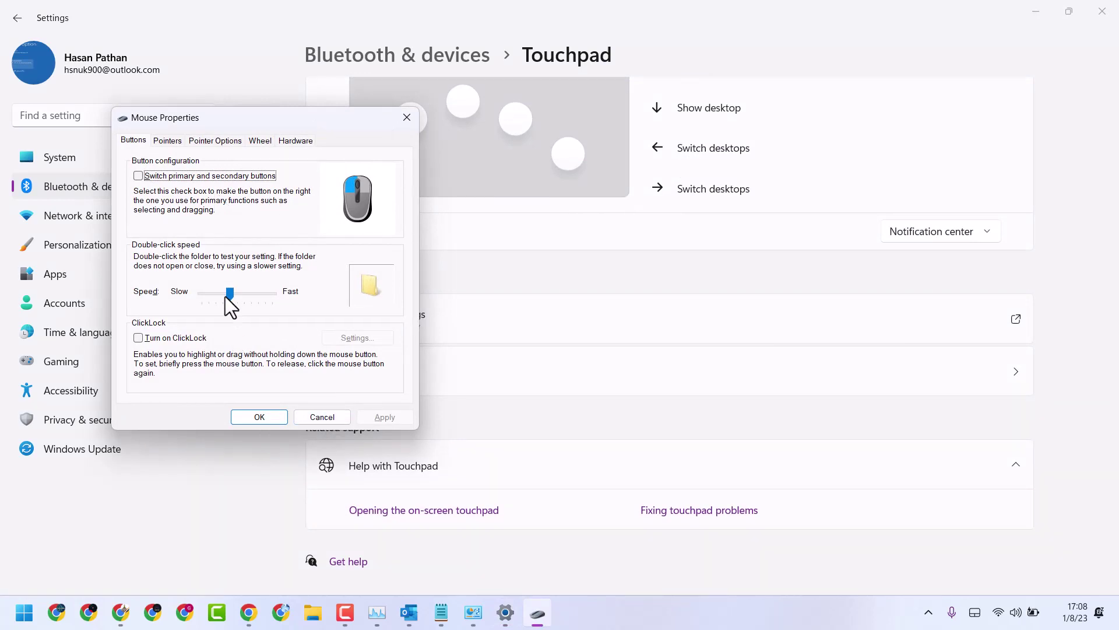
left_click_drag(227, 295, 237, 296)
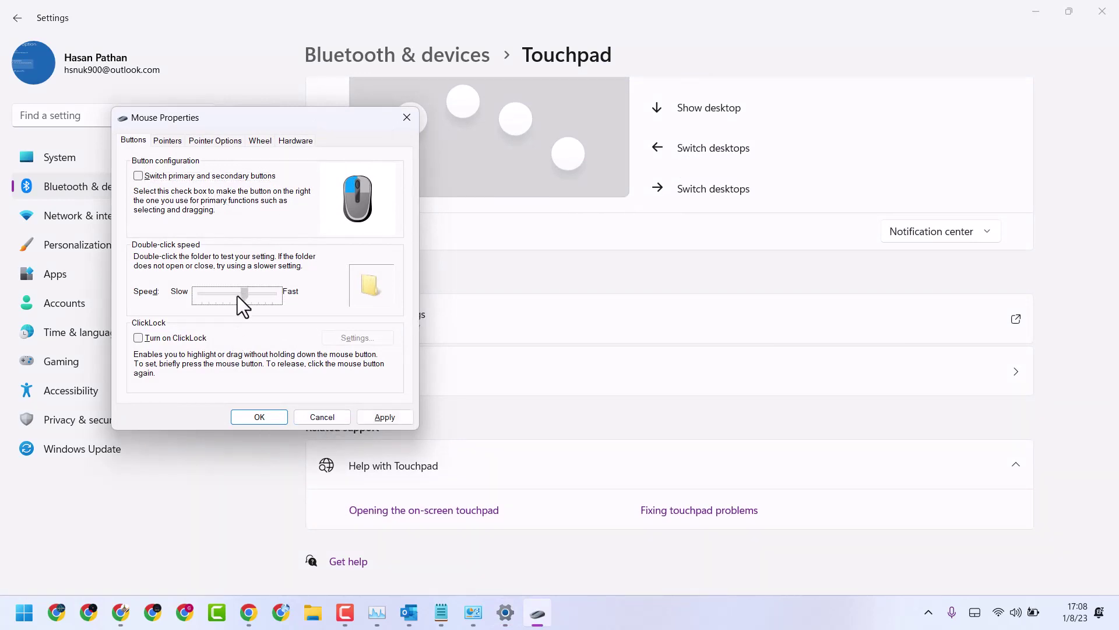
left_click(328, 415)
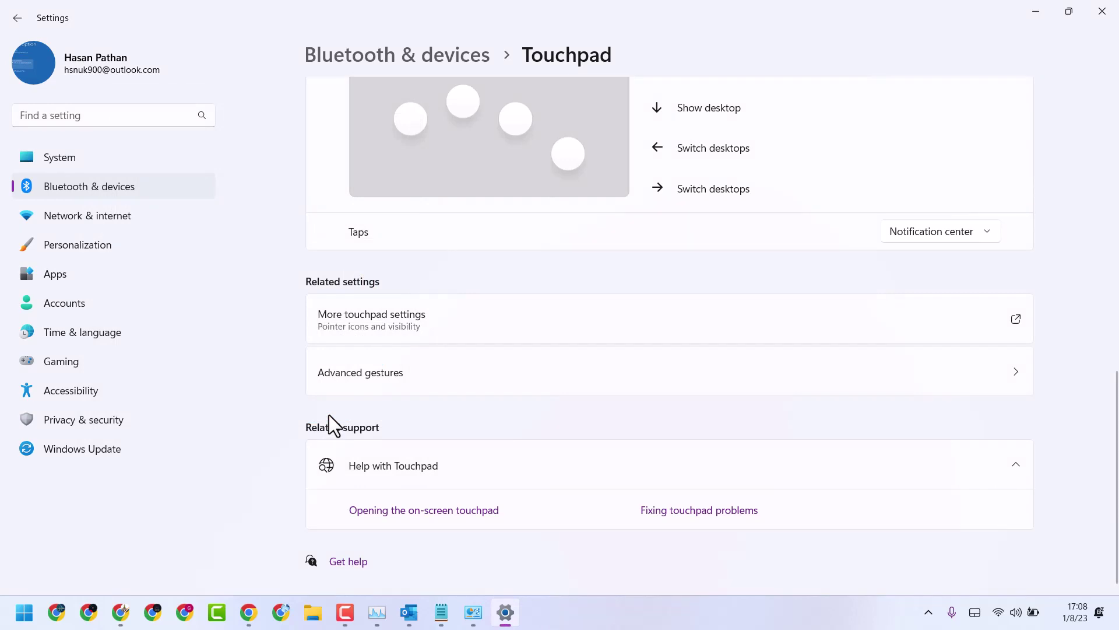
- Review the advanced three- and four-finger gesture settings, and expand the Taps section of the Touchpad page to review its options
left_click(371, 367)
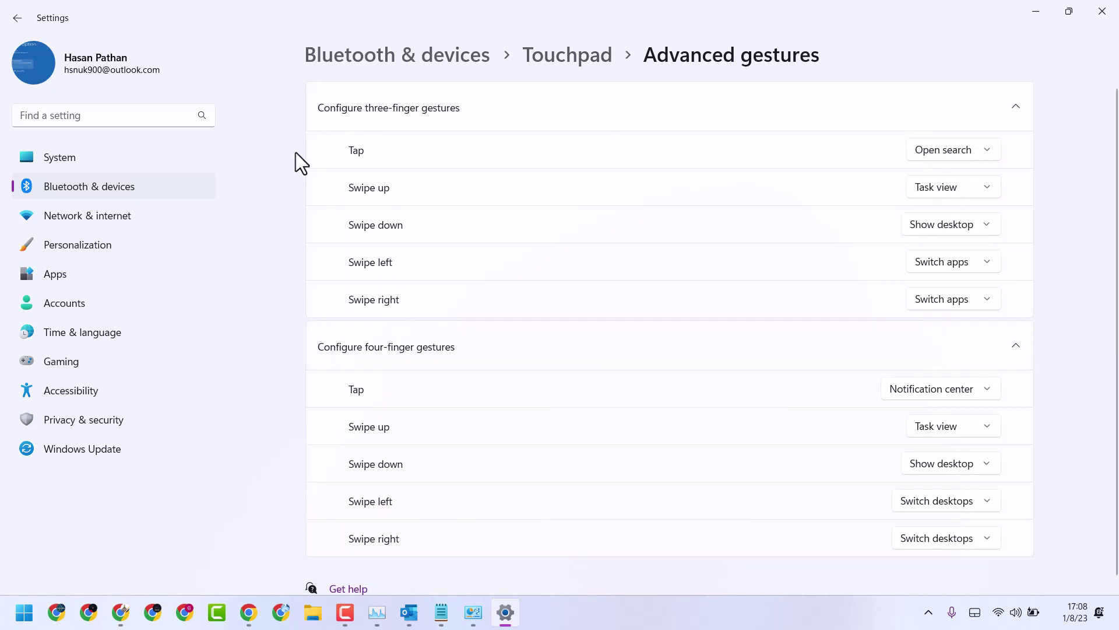
key("alt+Left")
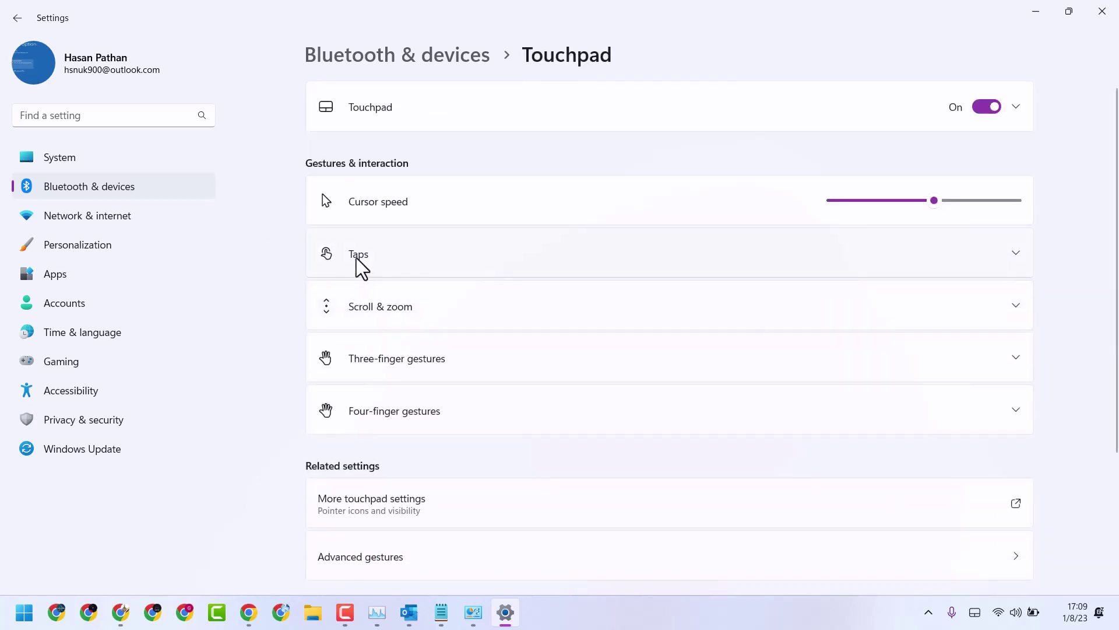
left_click(357, 256)
scroll(525, 297, "down", 3)
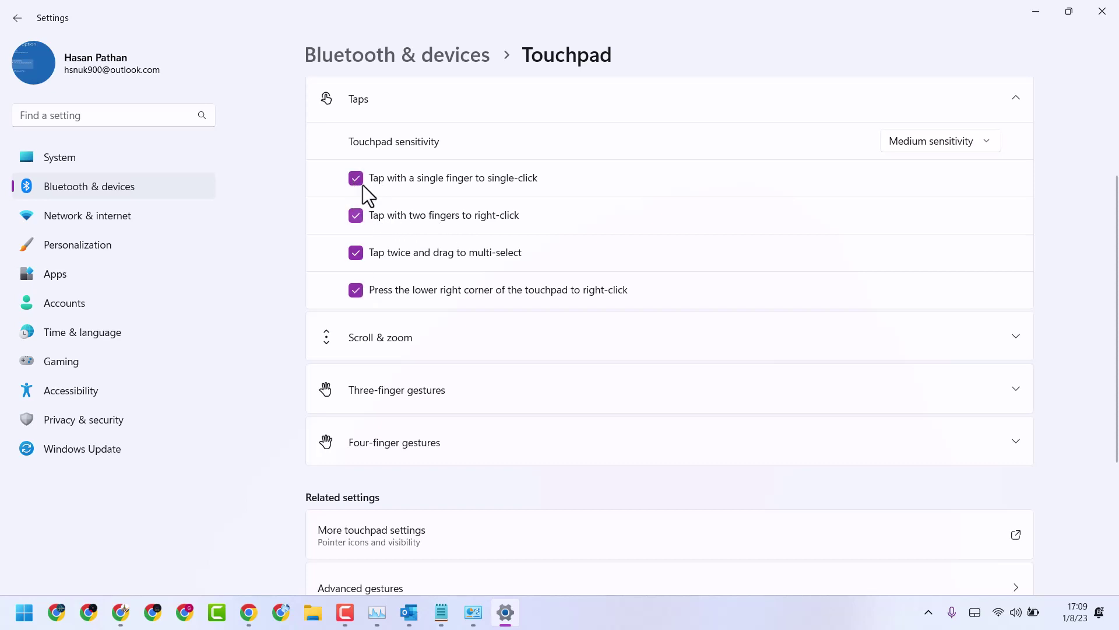
scroll(645, 362, "down", 3)
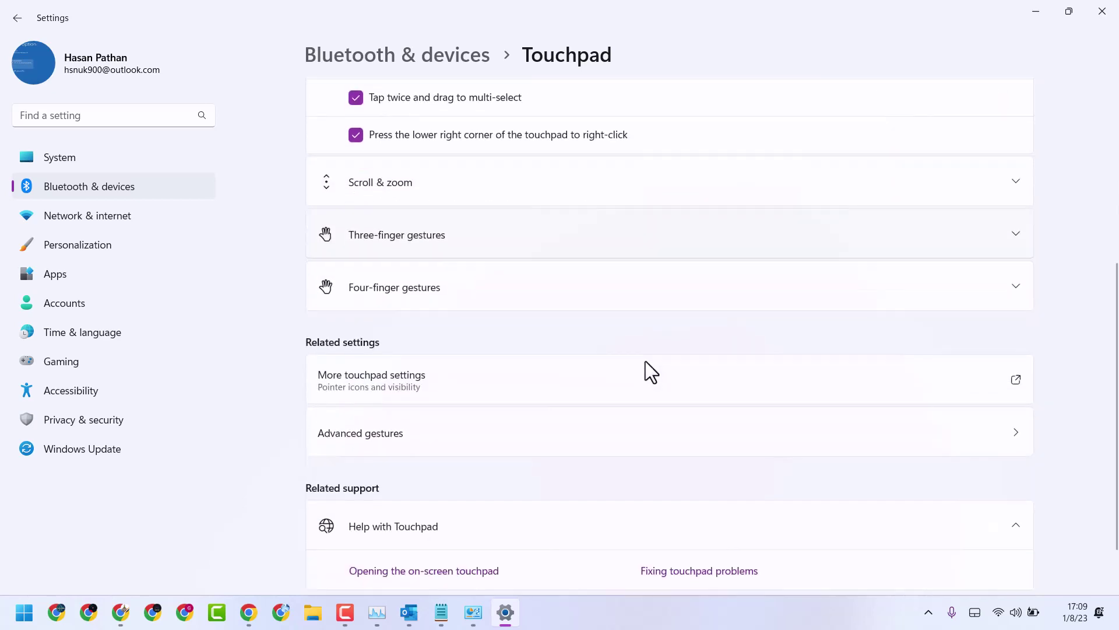